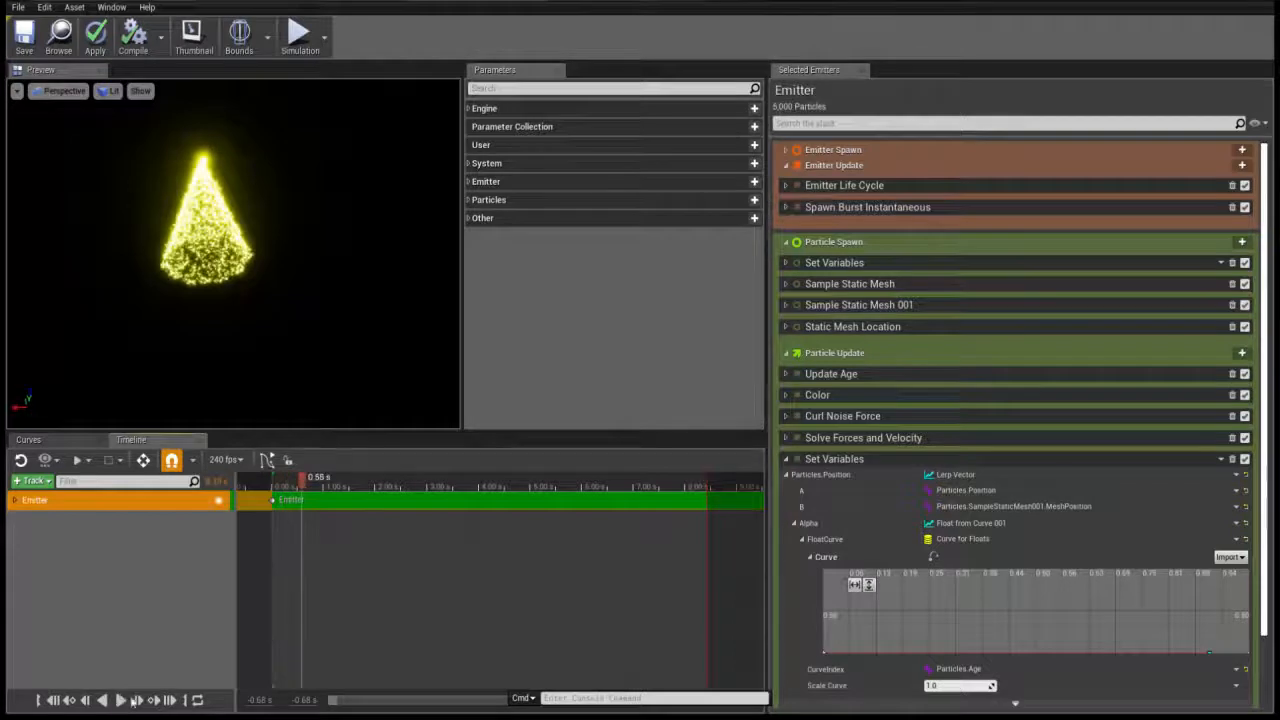
Review the settings of the Sample Static Mesh and Static Mesh Location modules under Particle Spawn
left_click(786, 284)
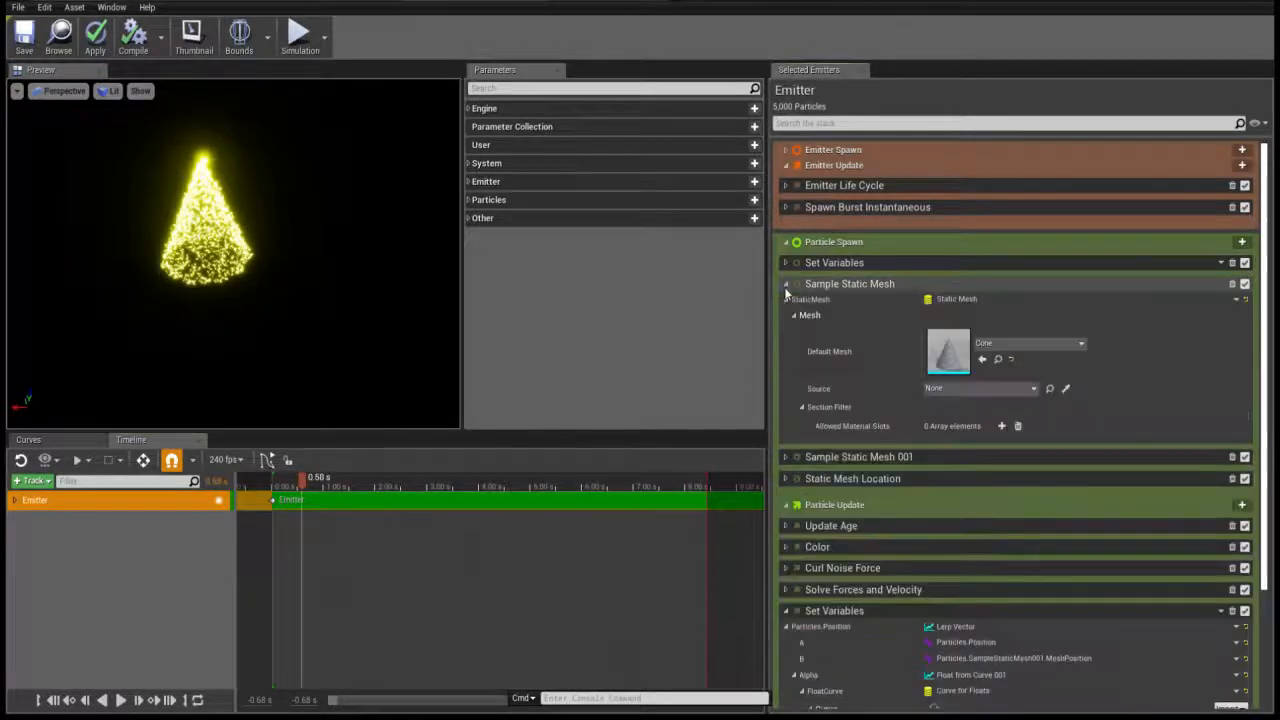
left_click(786, 479)
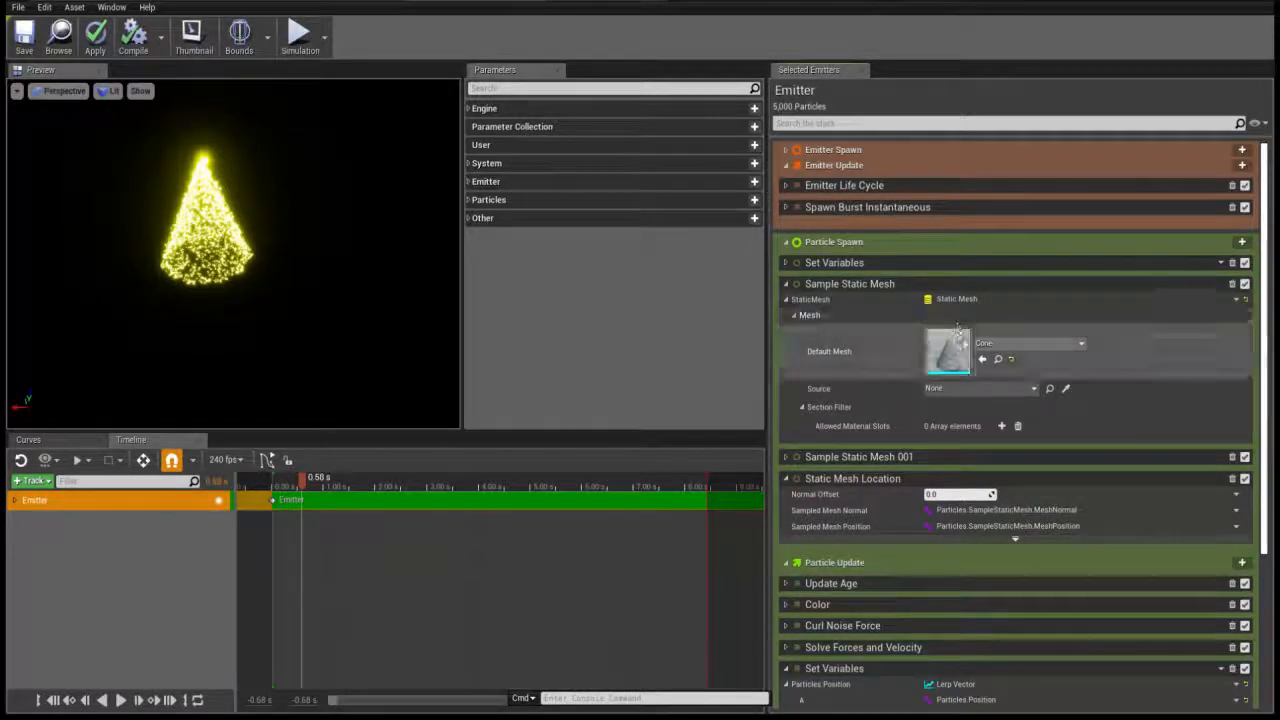
left_click(786, 284)
left_click(786, 326)
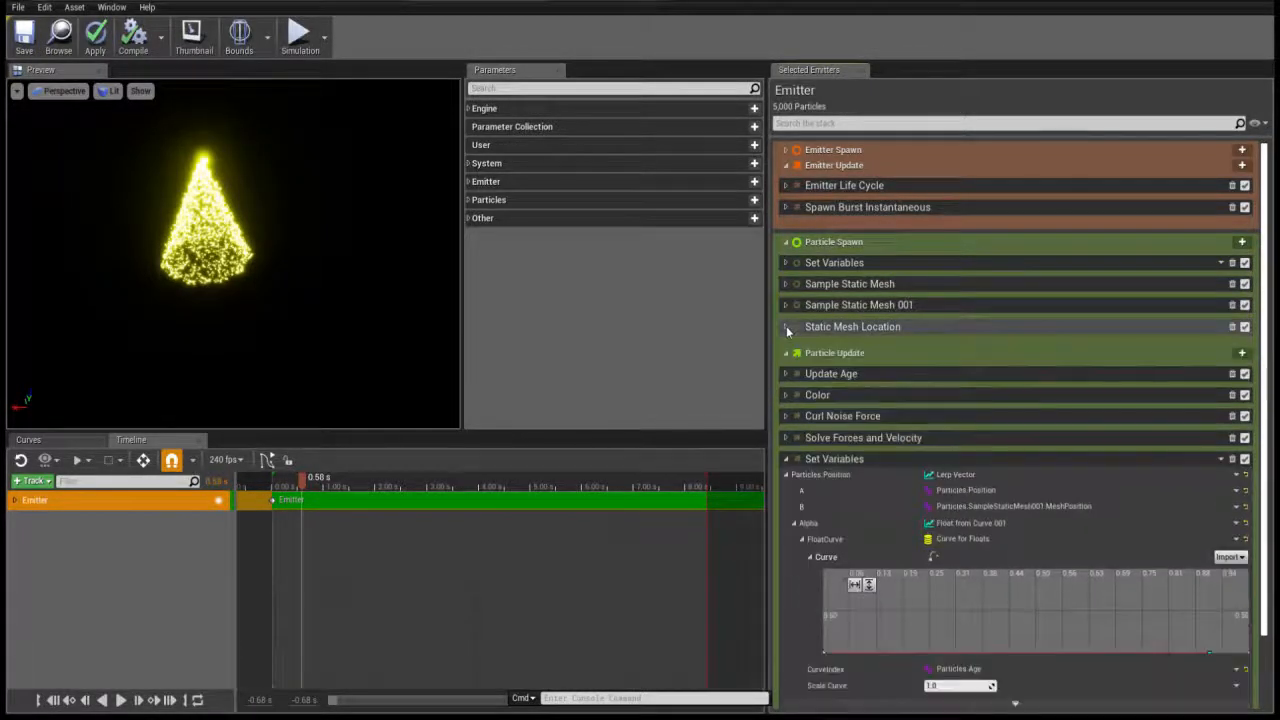
Inspect the Curl Noise Force module, preview the simulation at about 1.07 s, and open its Noise Strength curve in the curve editor
scroll(786, 326, "down", 1)
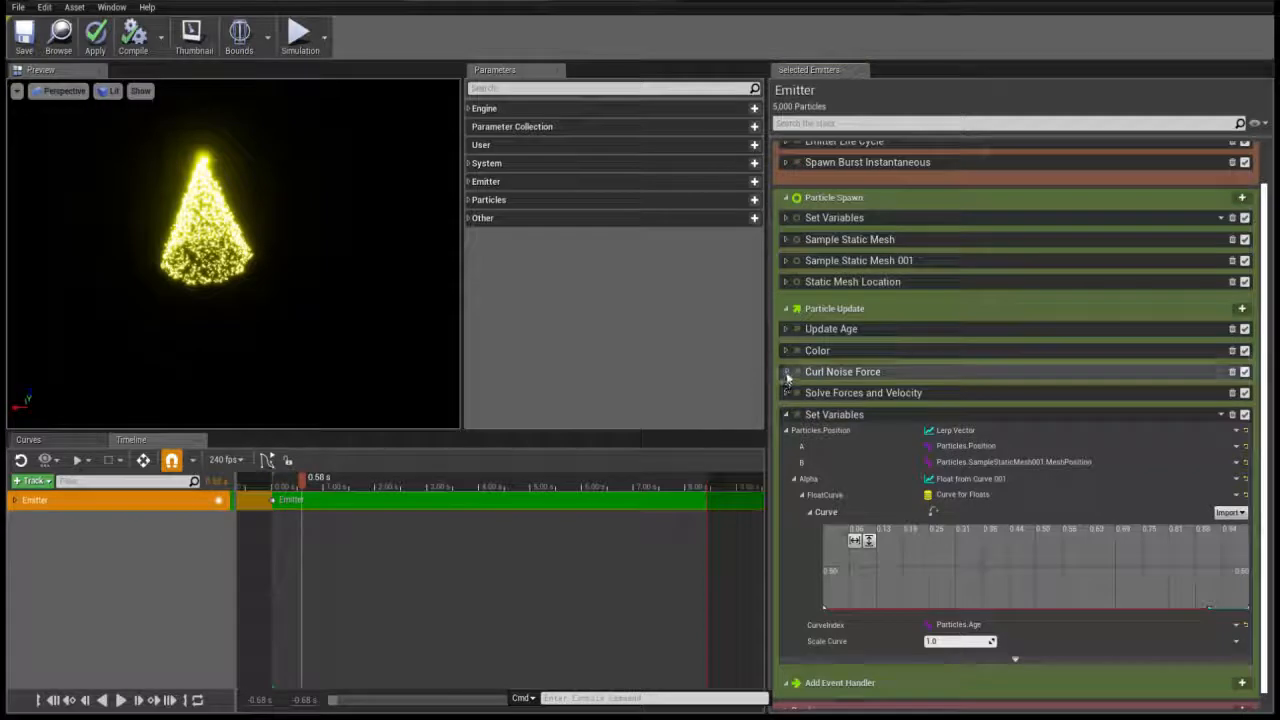
left_click(787, 372)
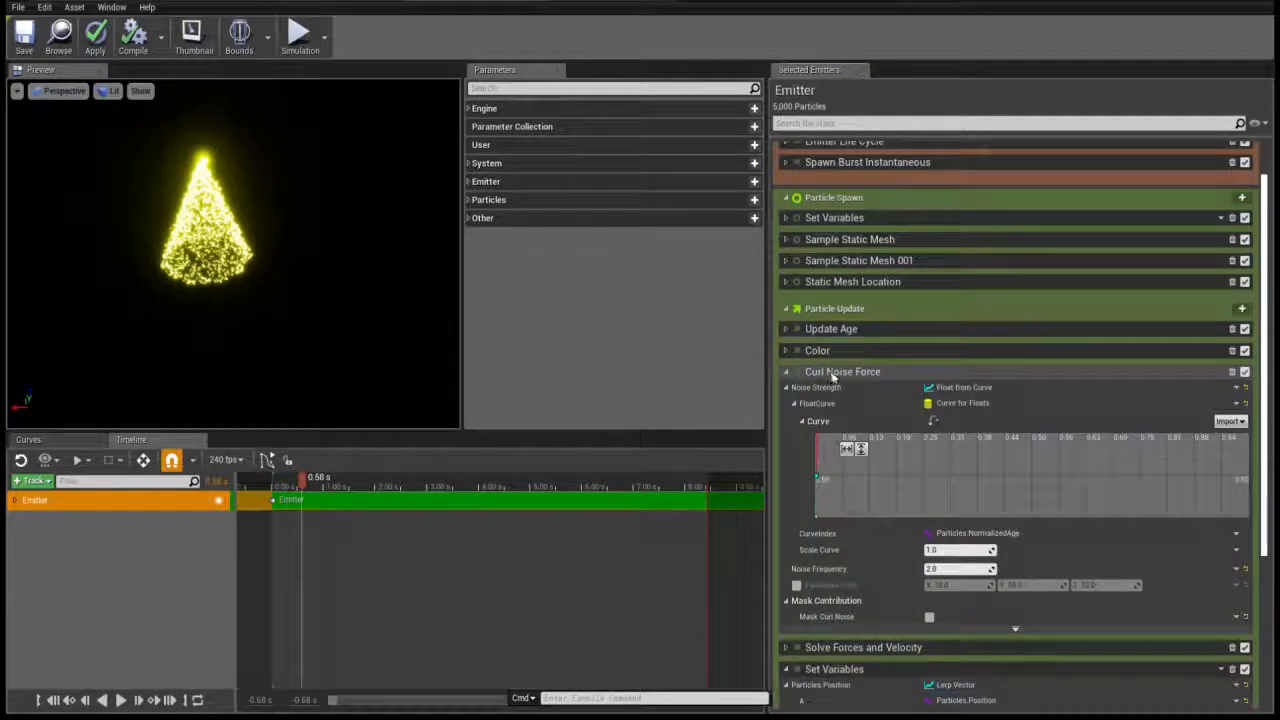
mouse_move(313, 484)
left_mouse_down()
mouse_move(371, 484)
mouse_move(327, 486)
left_mouse_up()
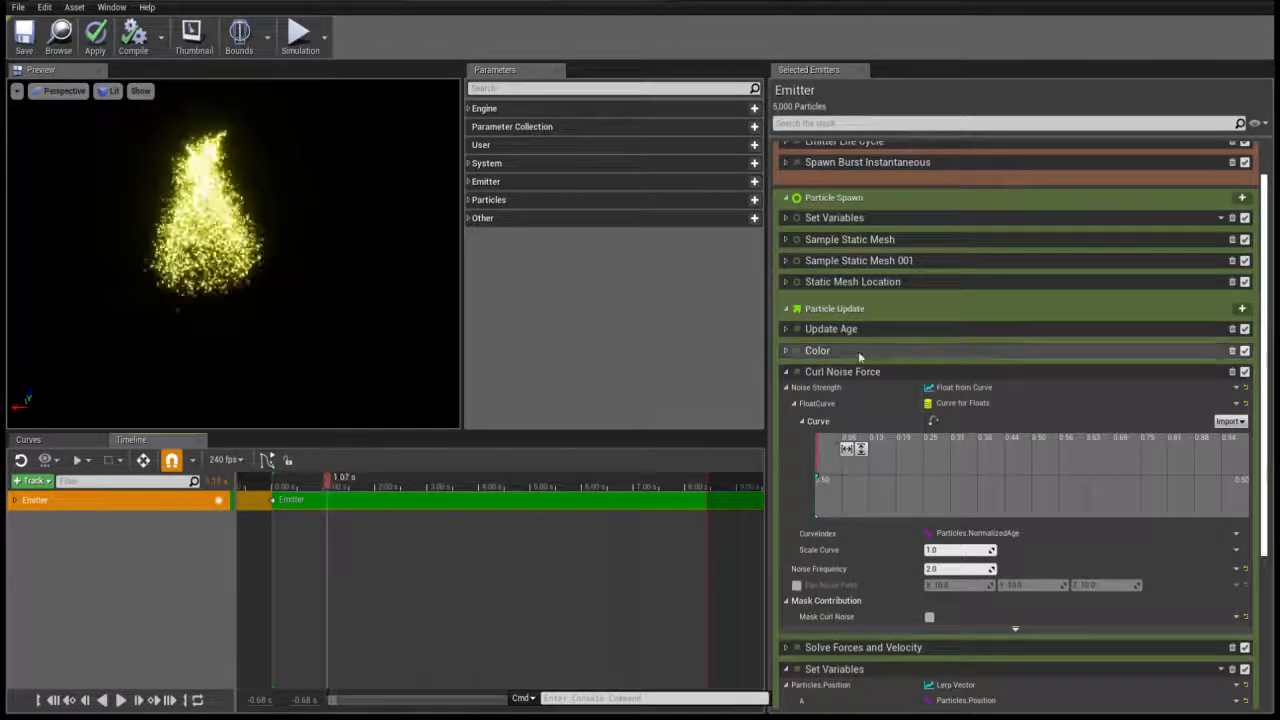
scroll(840, 376, "down", 1)
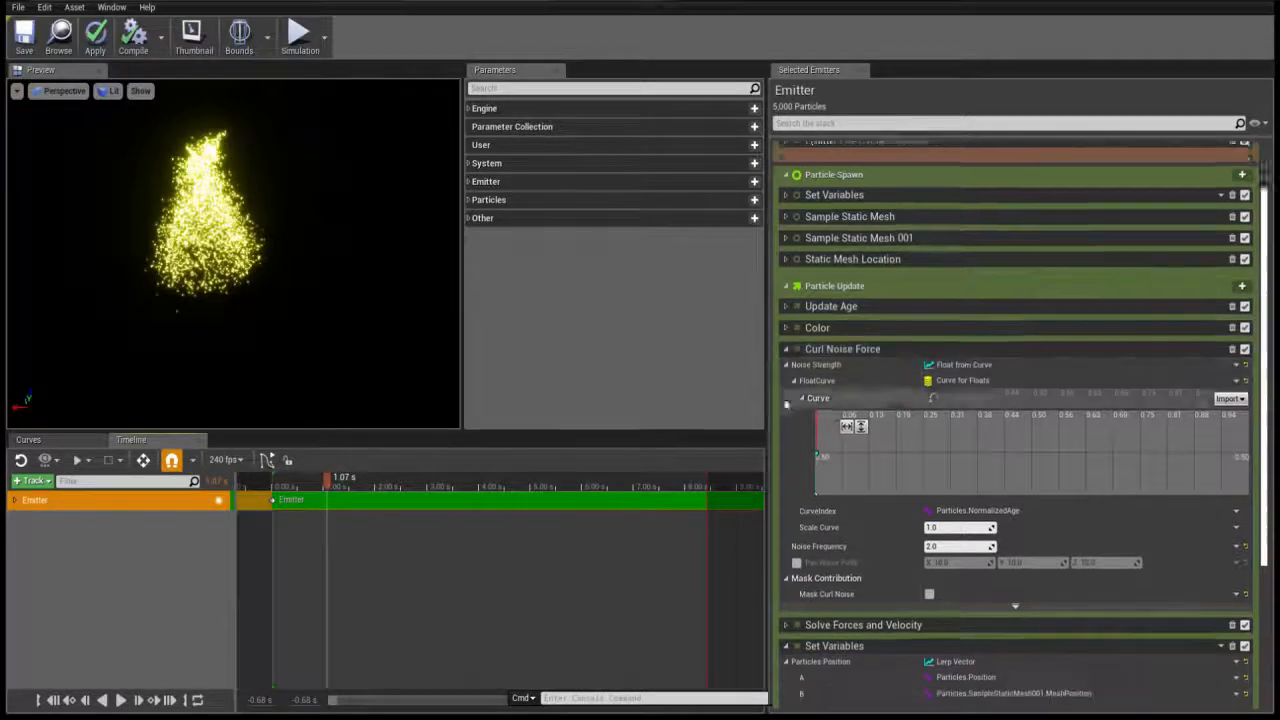
left_click(935, 376)
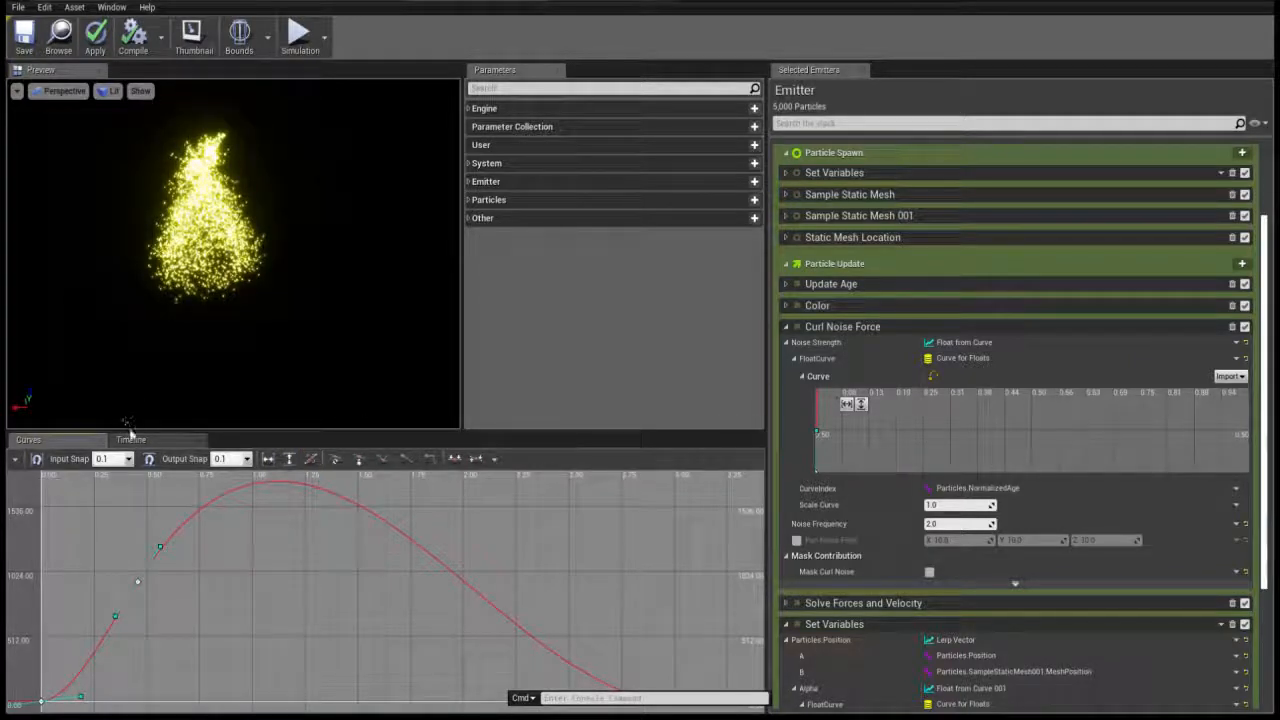
left_click(42, 701)
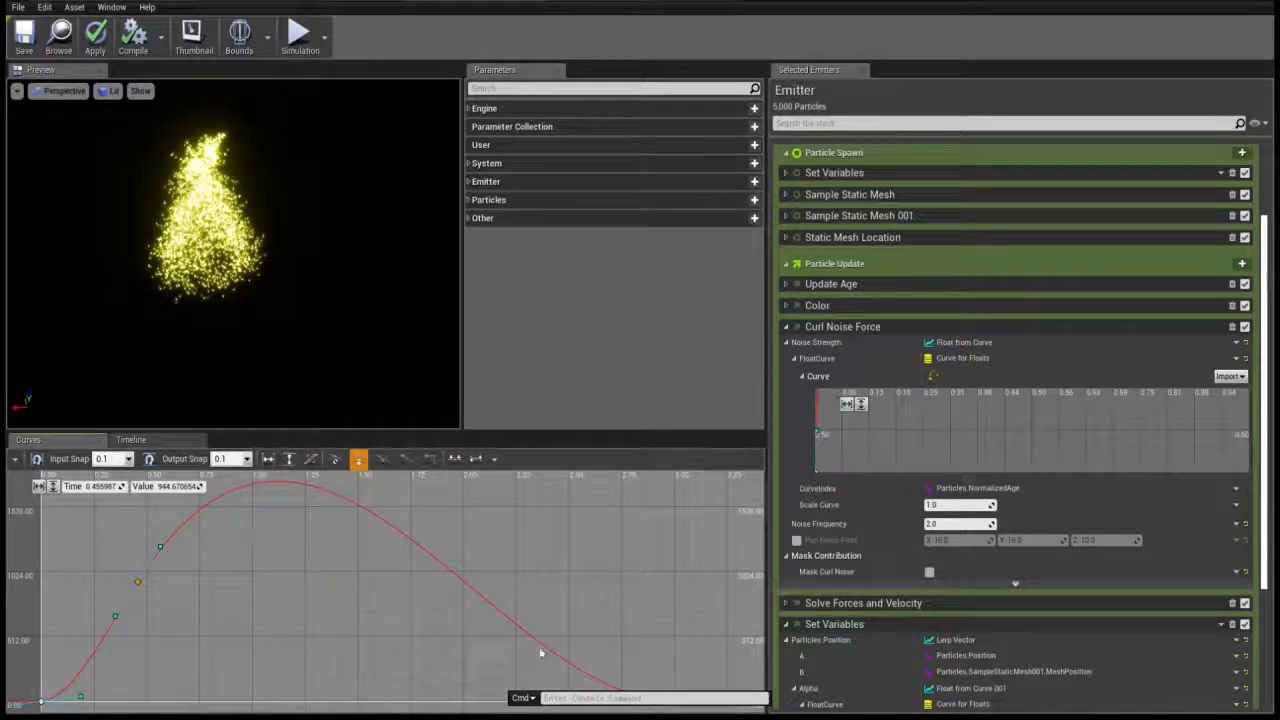
Scrub the simulation timeline forward to about 4.90 s and collapse the Curl Noise Force module
left_click(168, 441)
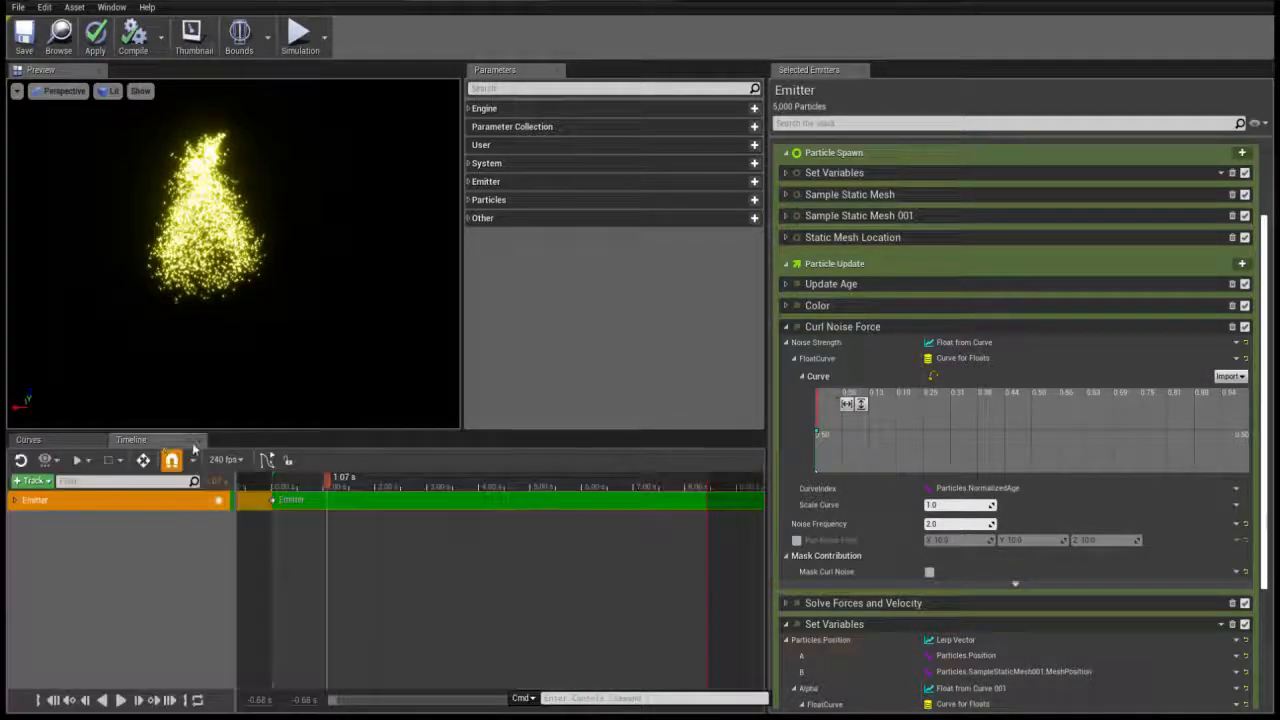
left_click_drag(326, 478, 525, 481)
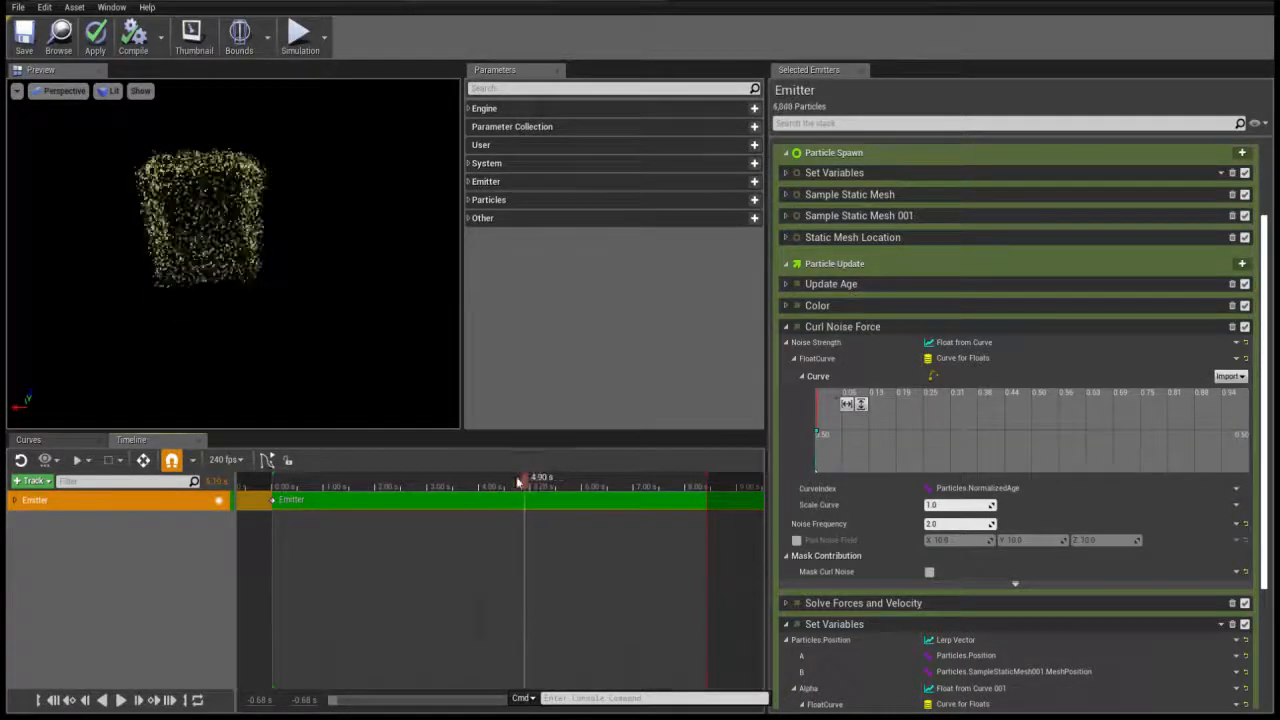
left_click(787, 327)
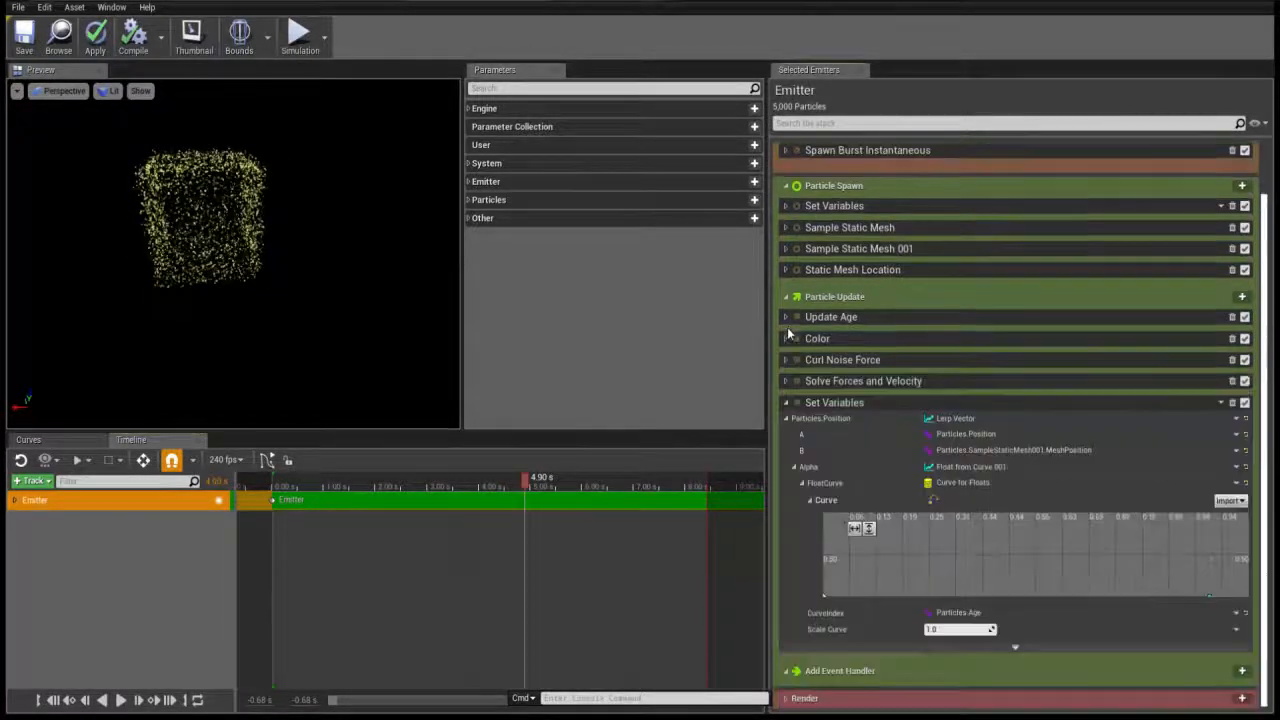
Compare the mesh settings of Sample Static Mesh 001 and Sample Static Mesh, and check the inputs of Static Mesh Location
left_click(785, 251)
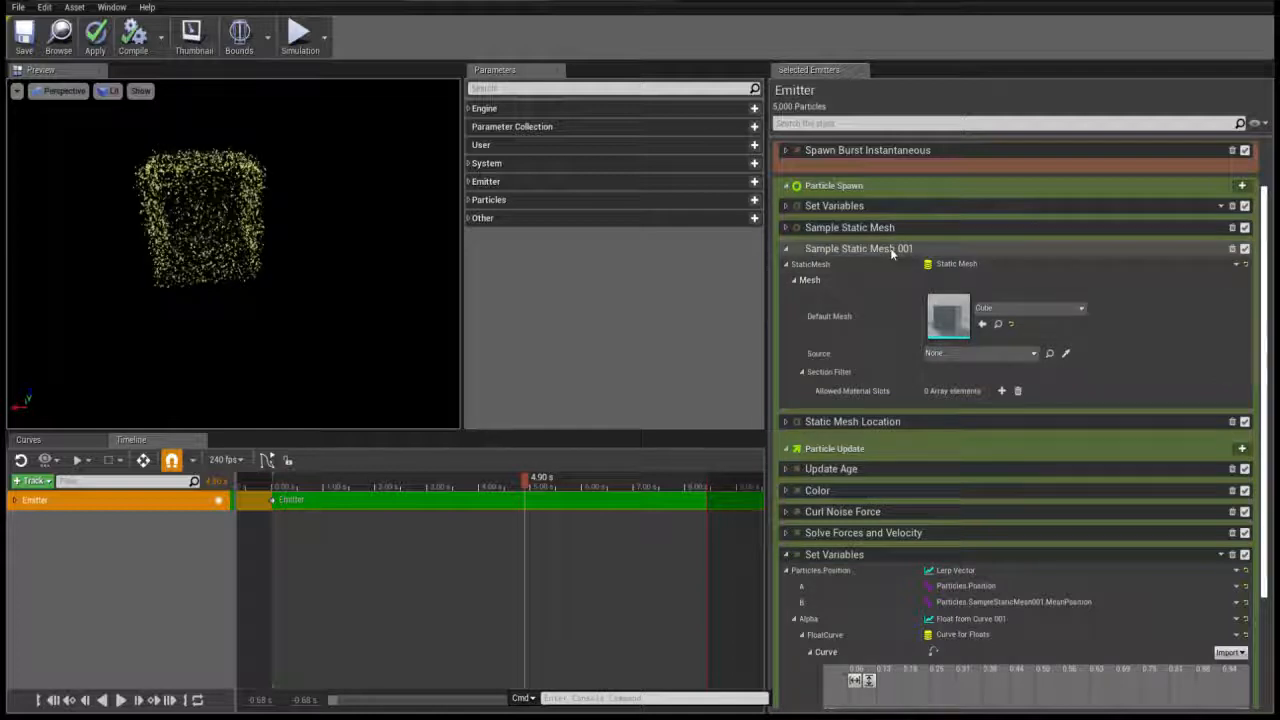
left_click(786, 227)
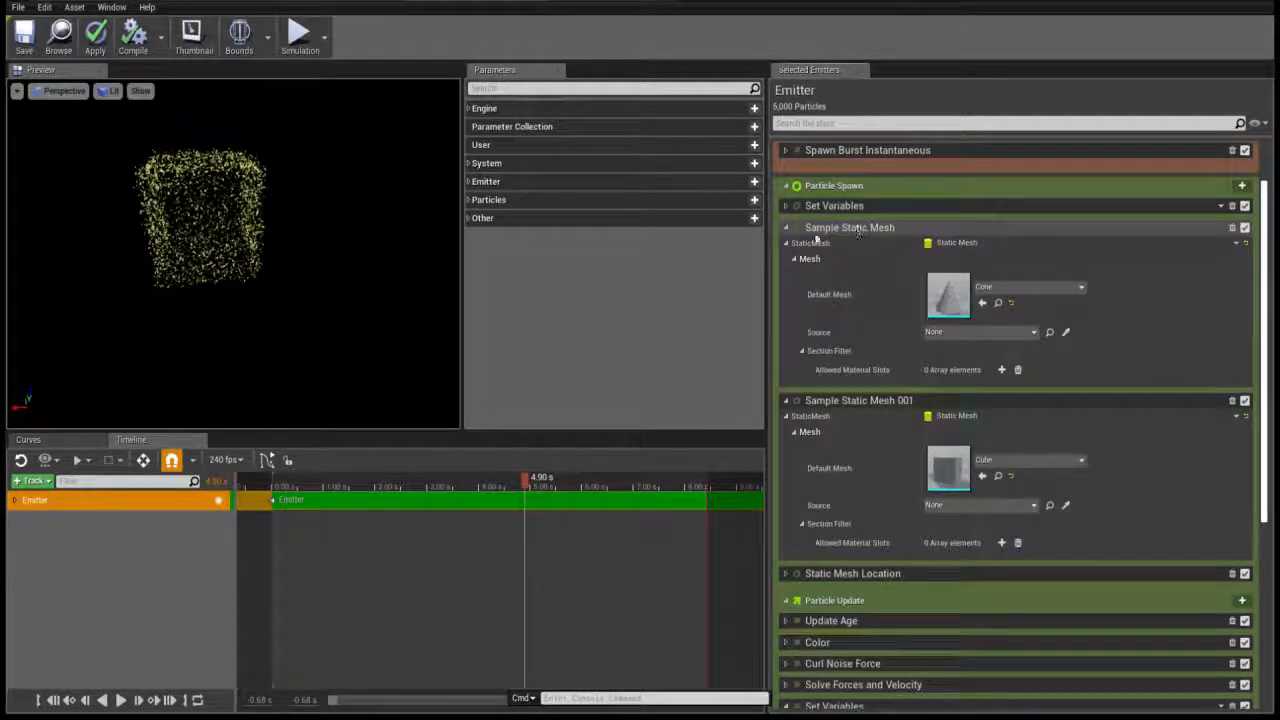
left_click(787, 227)
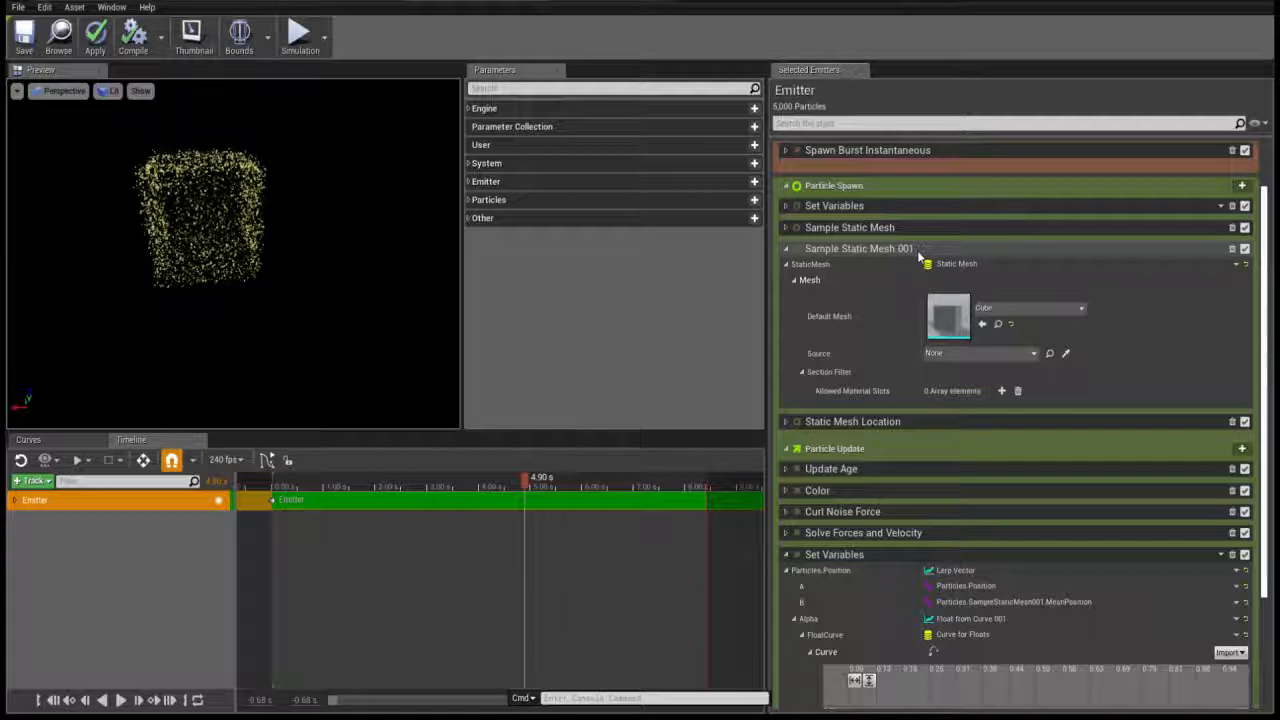
left_click(787, 421)
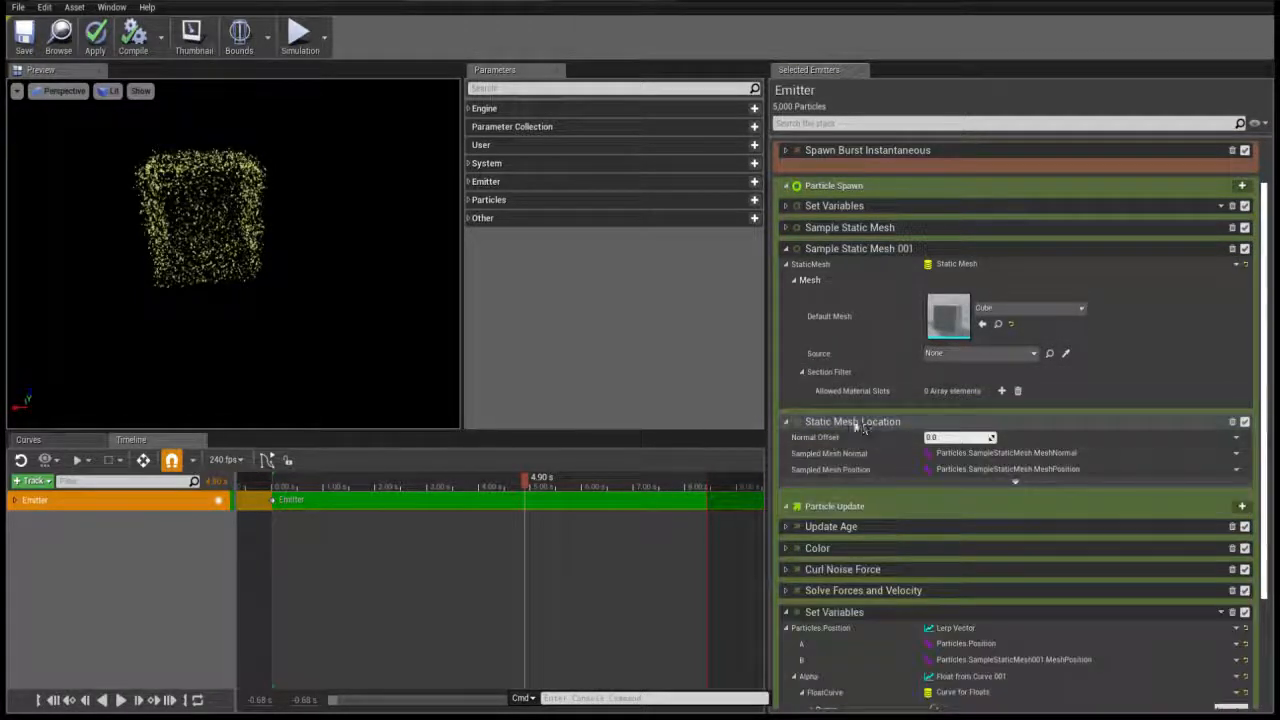
left_click(789, 421)
Scrub the simulation back to about 3.08 s and forward to about 4.97 s to preview the particles' transition
scroll(855, 330, "down", 3)
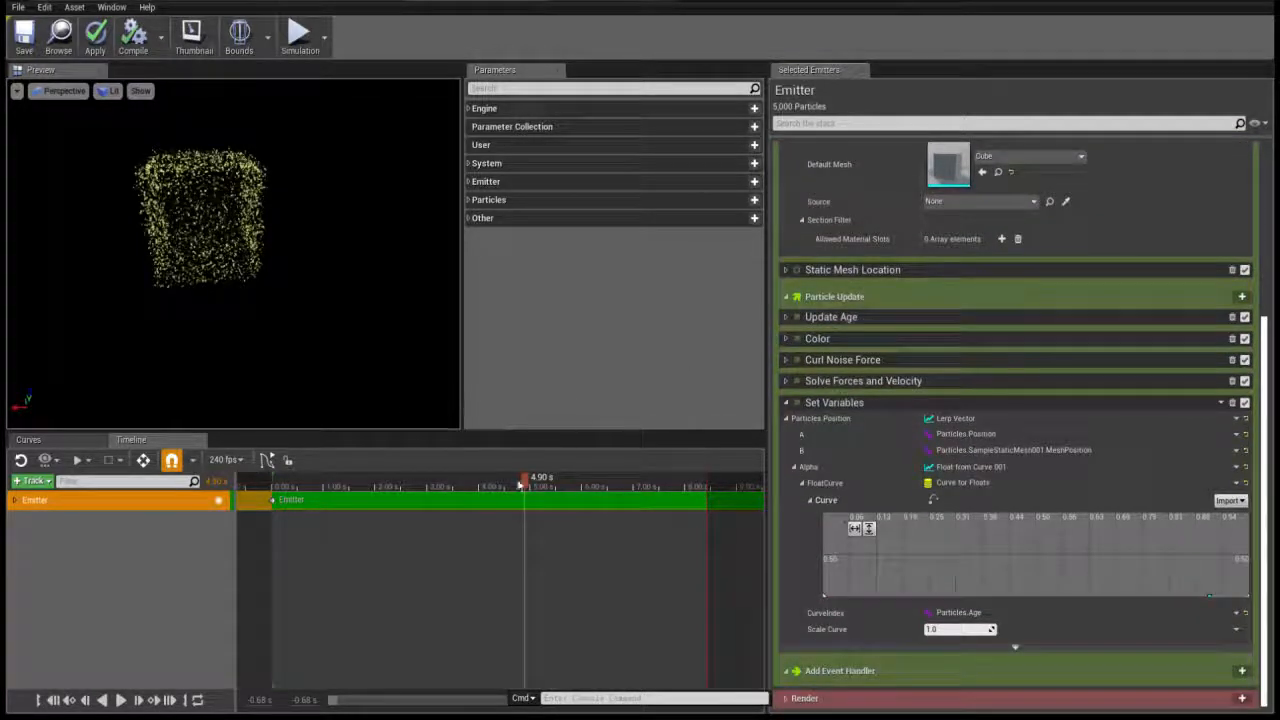
left_click_drag(524, 492, 432, 494)
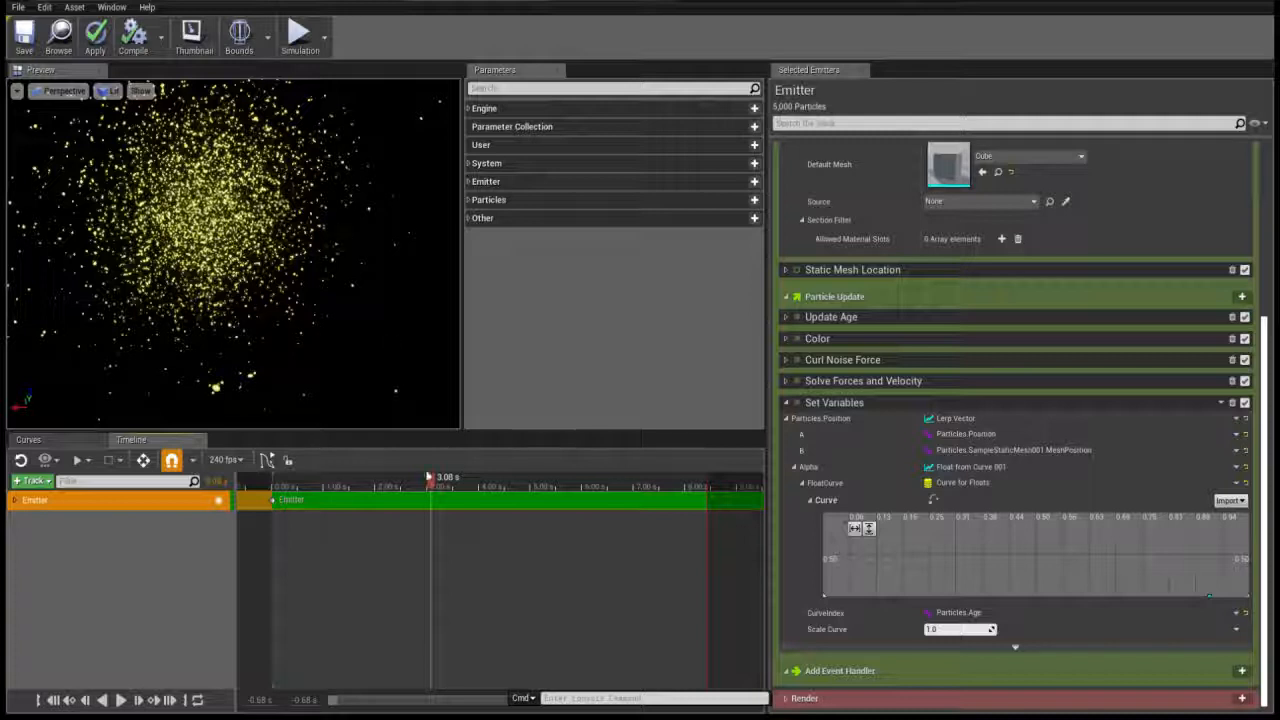
left_click_drag(429, 478, 530, 484)
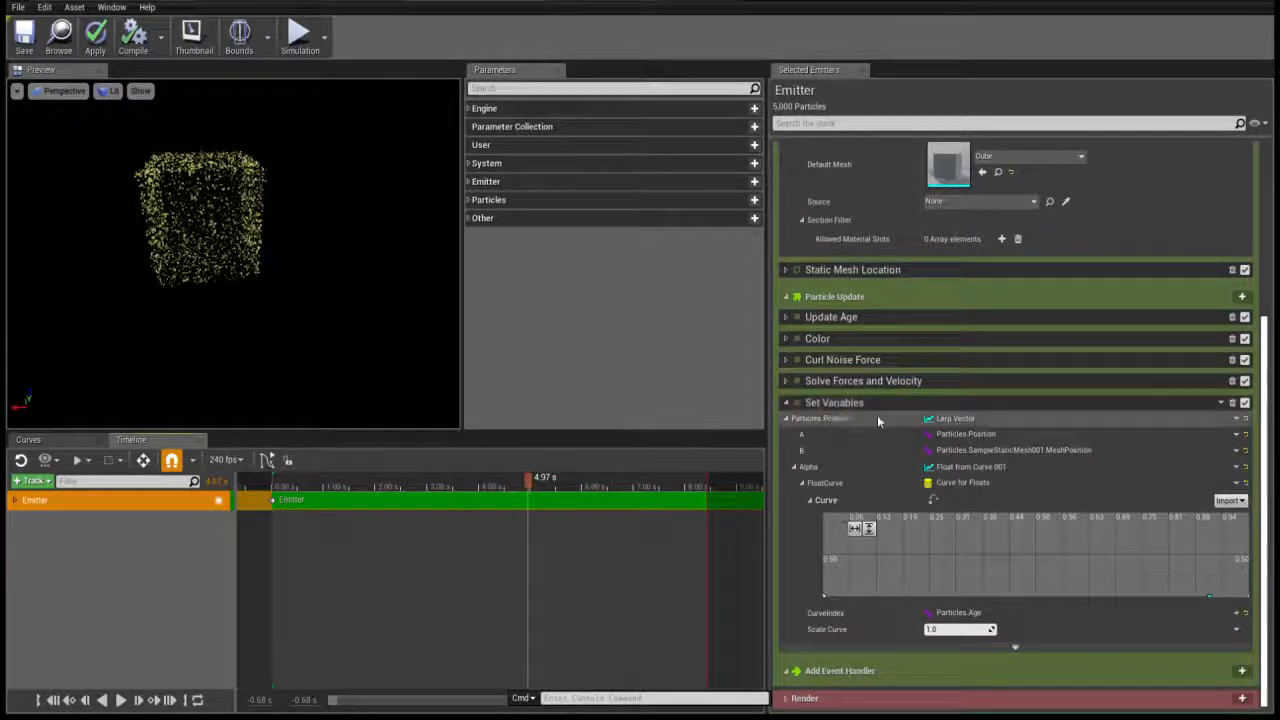
Add a second Set Variables module to Particle Update that lerps Particles.Position to Particles.SampleStaticMesh001.MeshPosition, and toggle the original module's enabled state
scroll(963, 360, "up", 5)
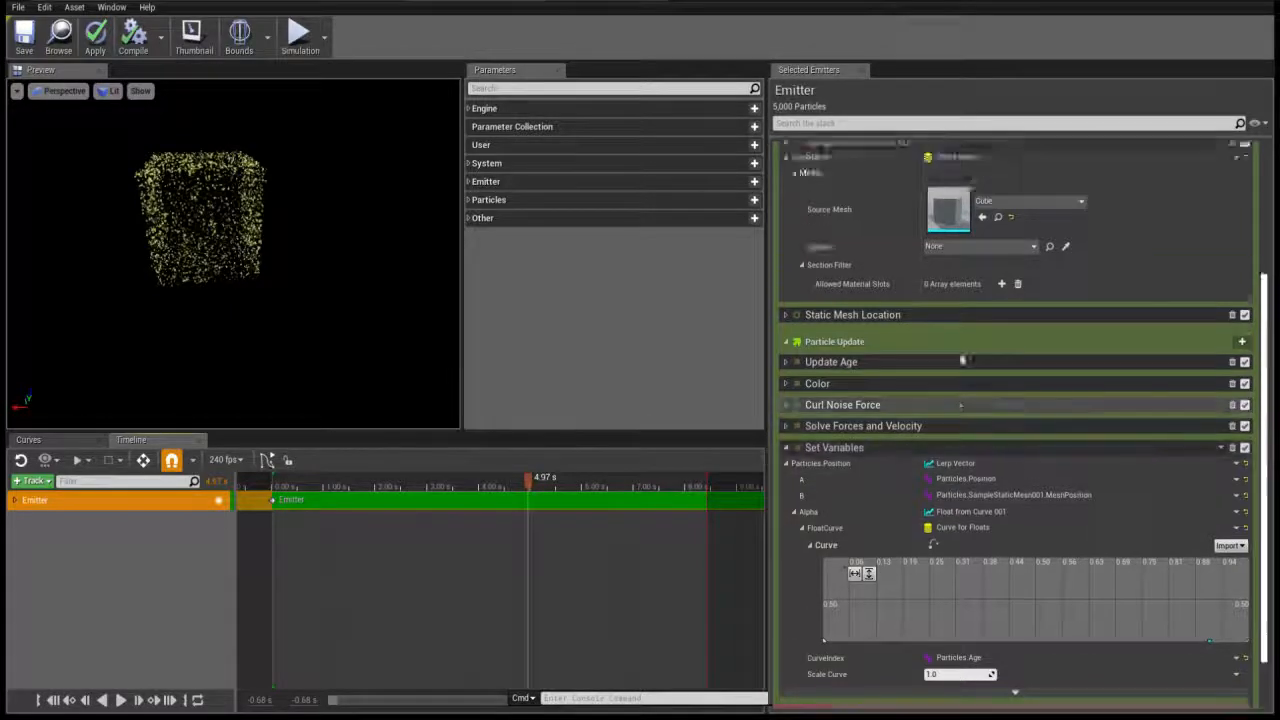
left_click(786, 278)
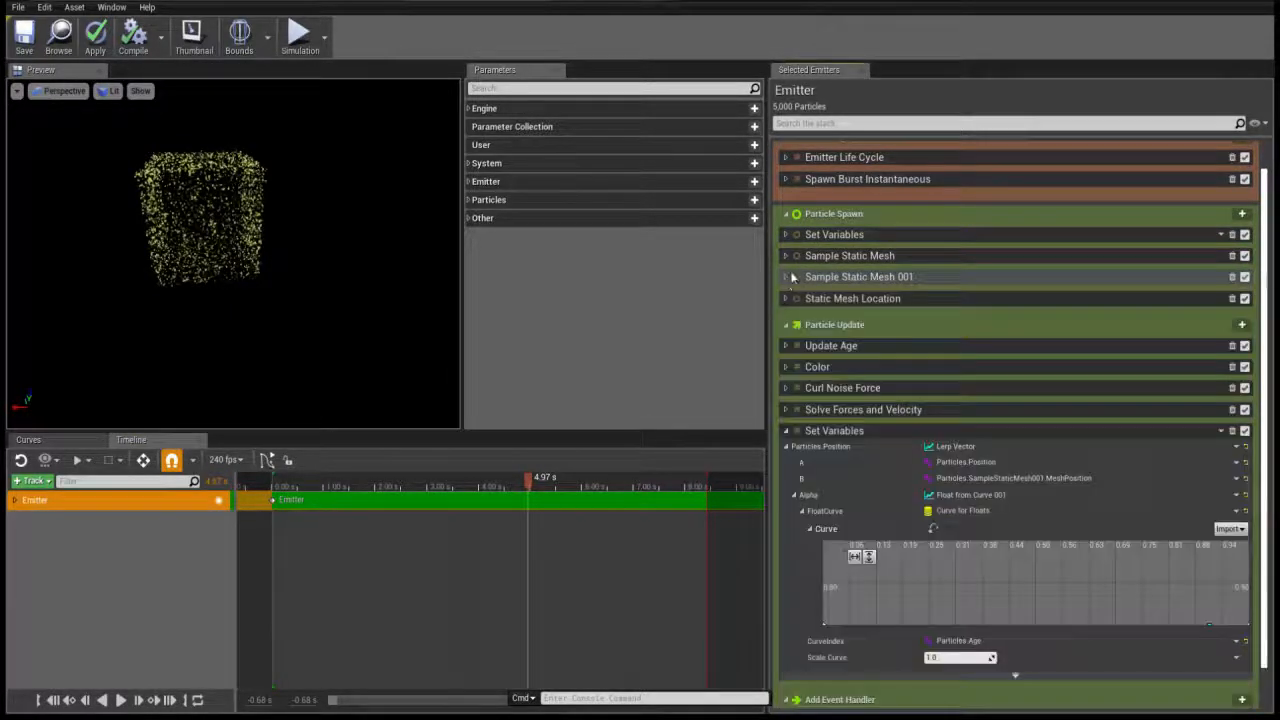
scroll(793, 278, "down", 1)
left_click(786, 186)
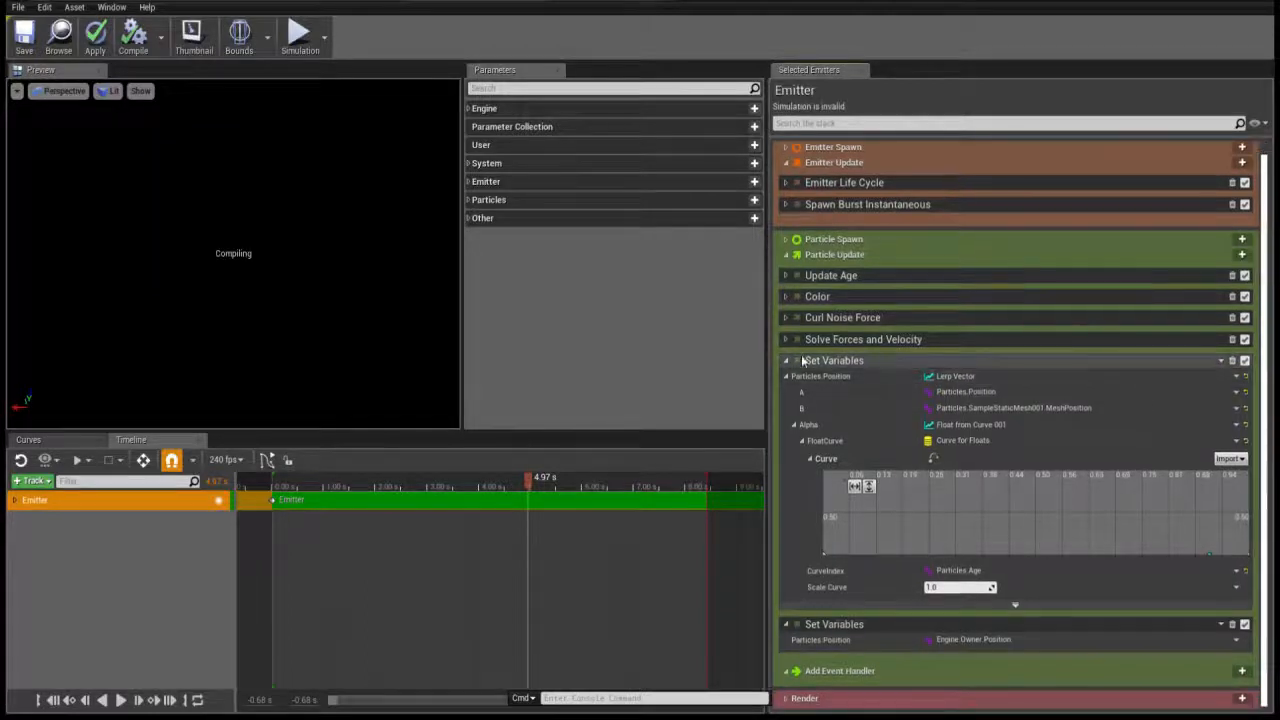
left_click(1245, 362)
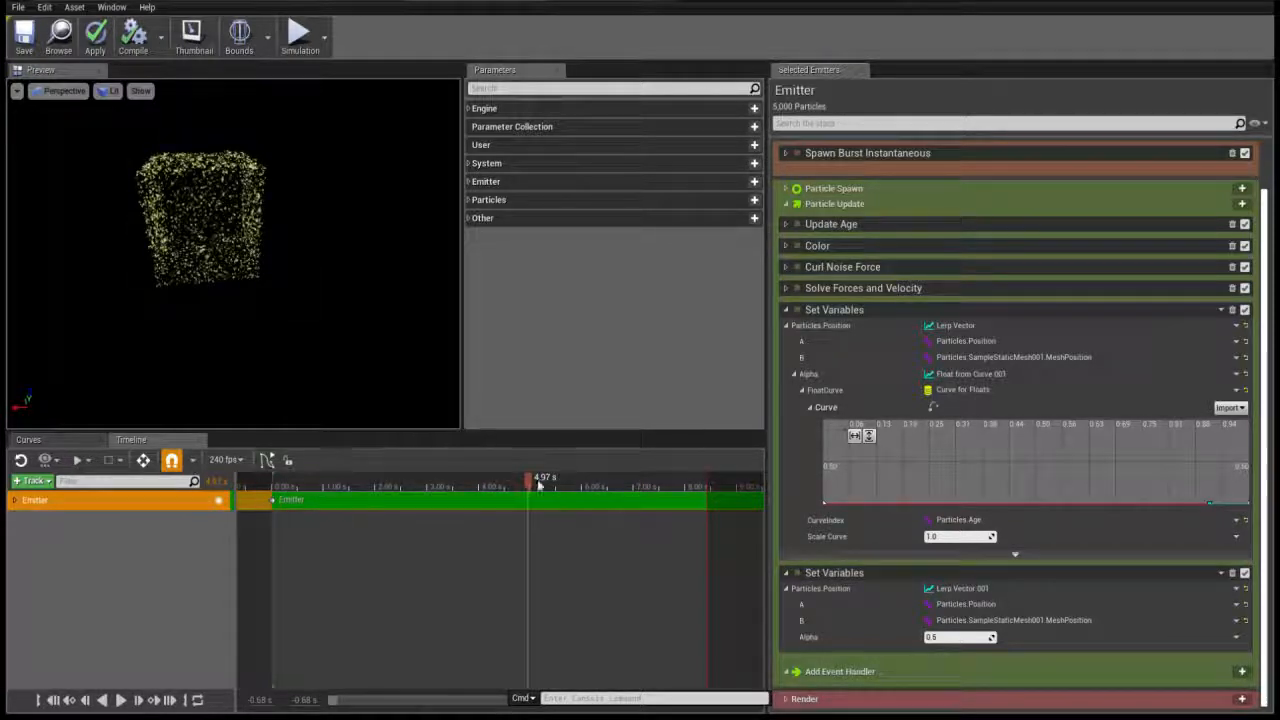
Preview the simulation at about 0.46 s, and try an Alpha of 0 in the new Lerp Vector
left_click_drag(540, 483, 295, 490)
left_click(957, 638)
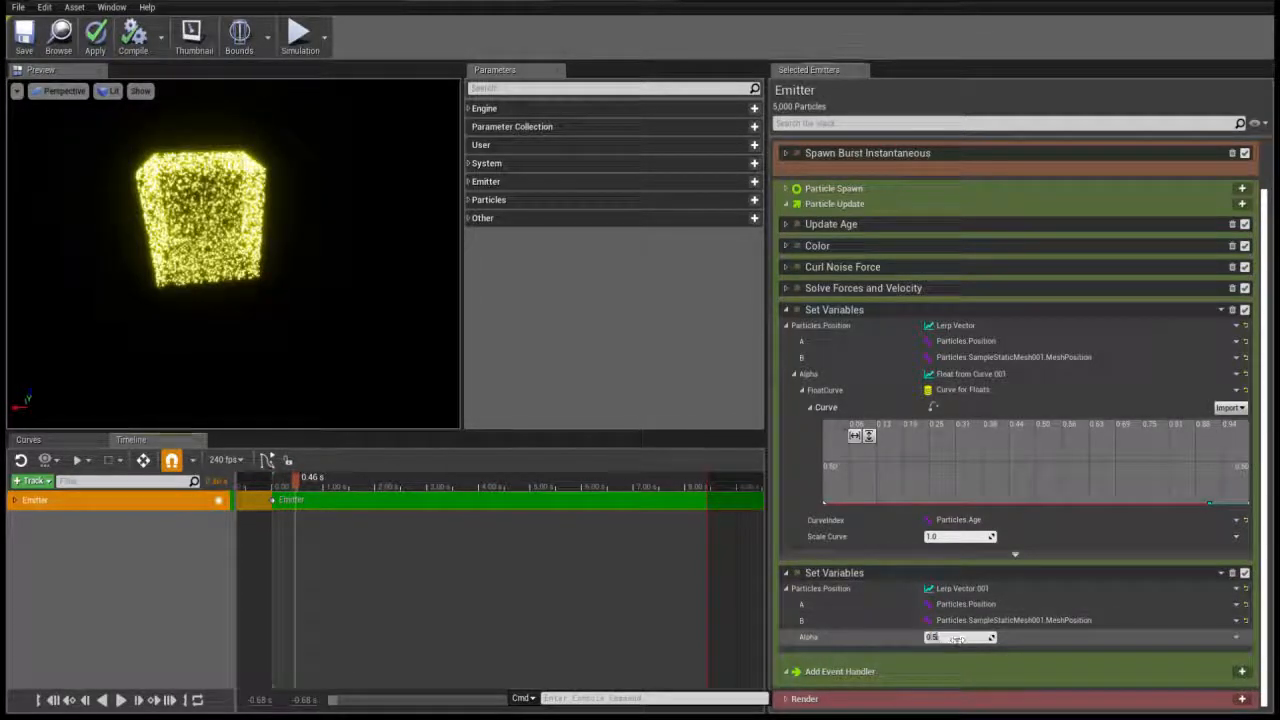
type("0")
key("Return")
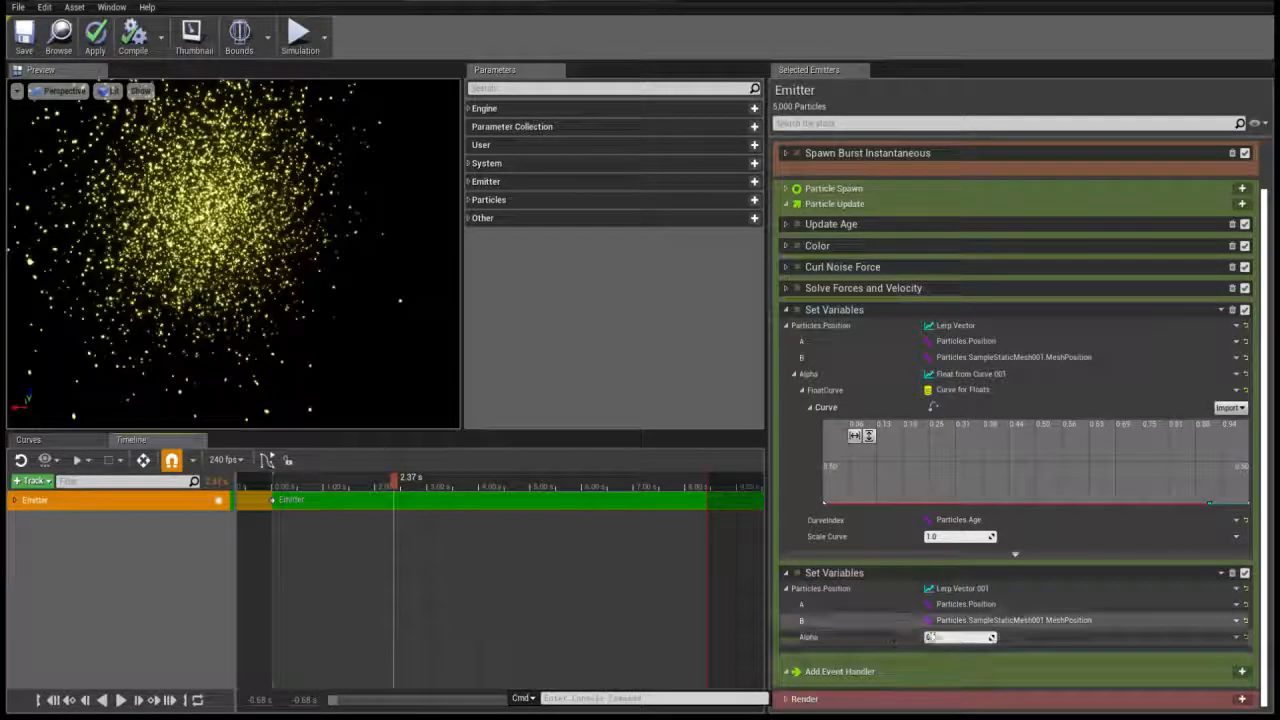
Try an Alpha of 1 in the new Lerp Vector and scrub the simulation from its start to about 5.25 s
left_click(945, 638)
type("1")
key("Return")
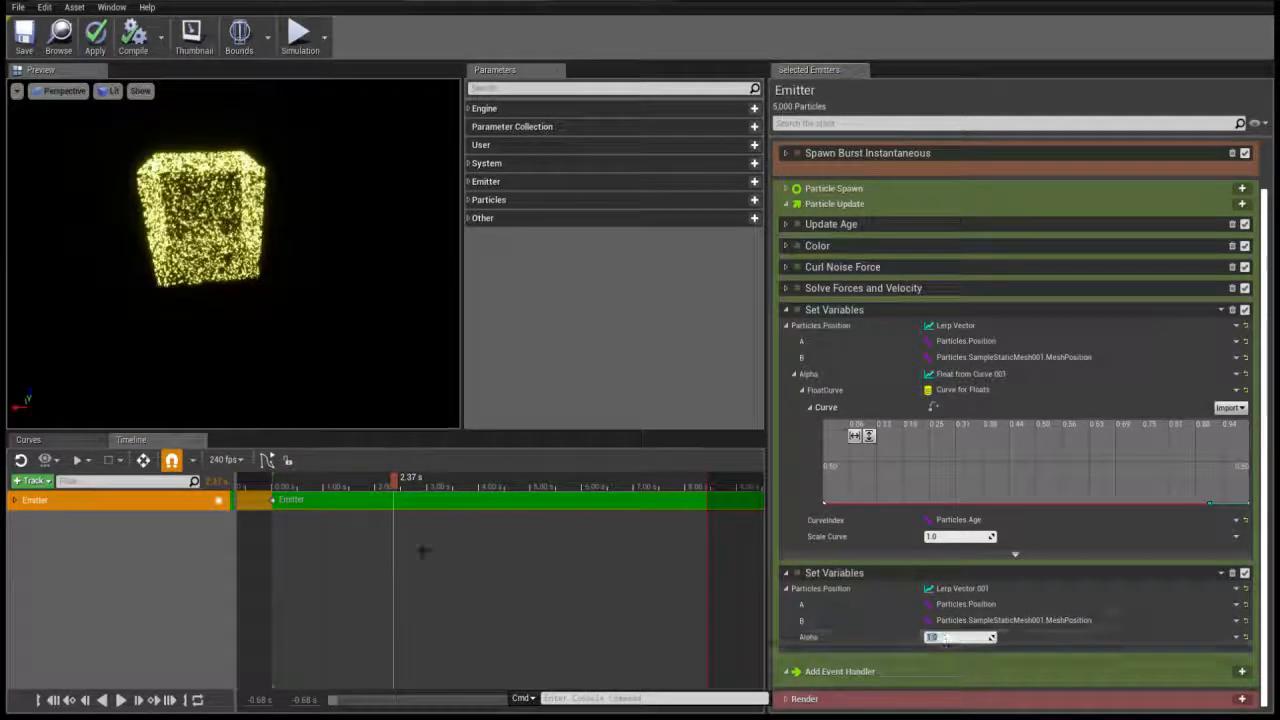
left_click_drag(322, 490, 275, 489)
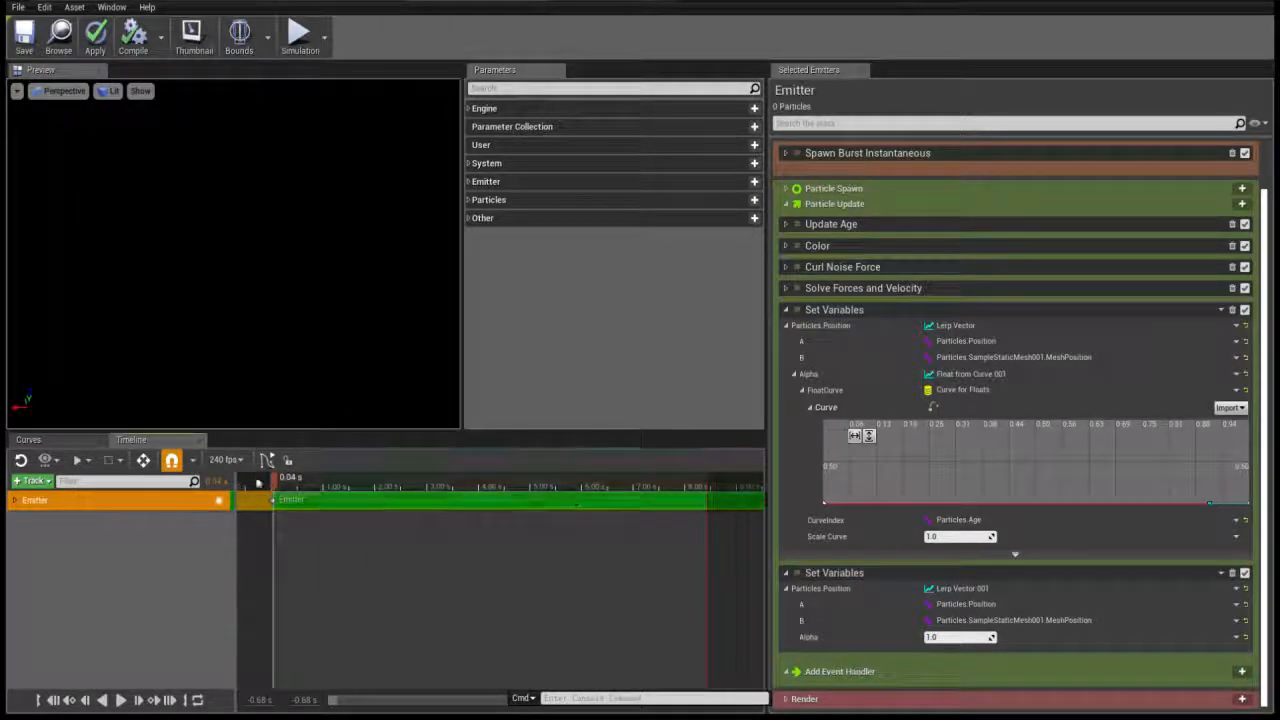
left_click_drag(278, 485, 542, 484)
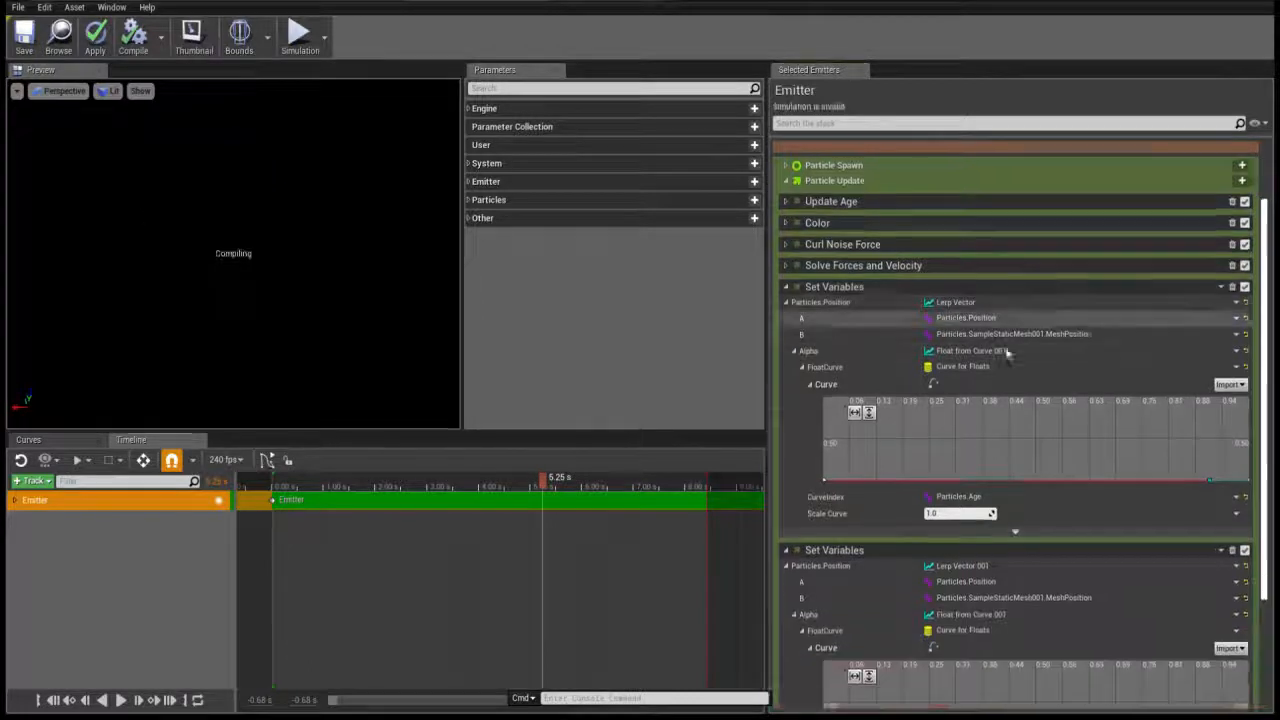
Drive the new lerp's Alpha with a Float from Curve, and show only that curve fitted in the curve editor
scroll(965, 502, "down", 3)
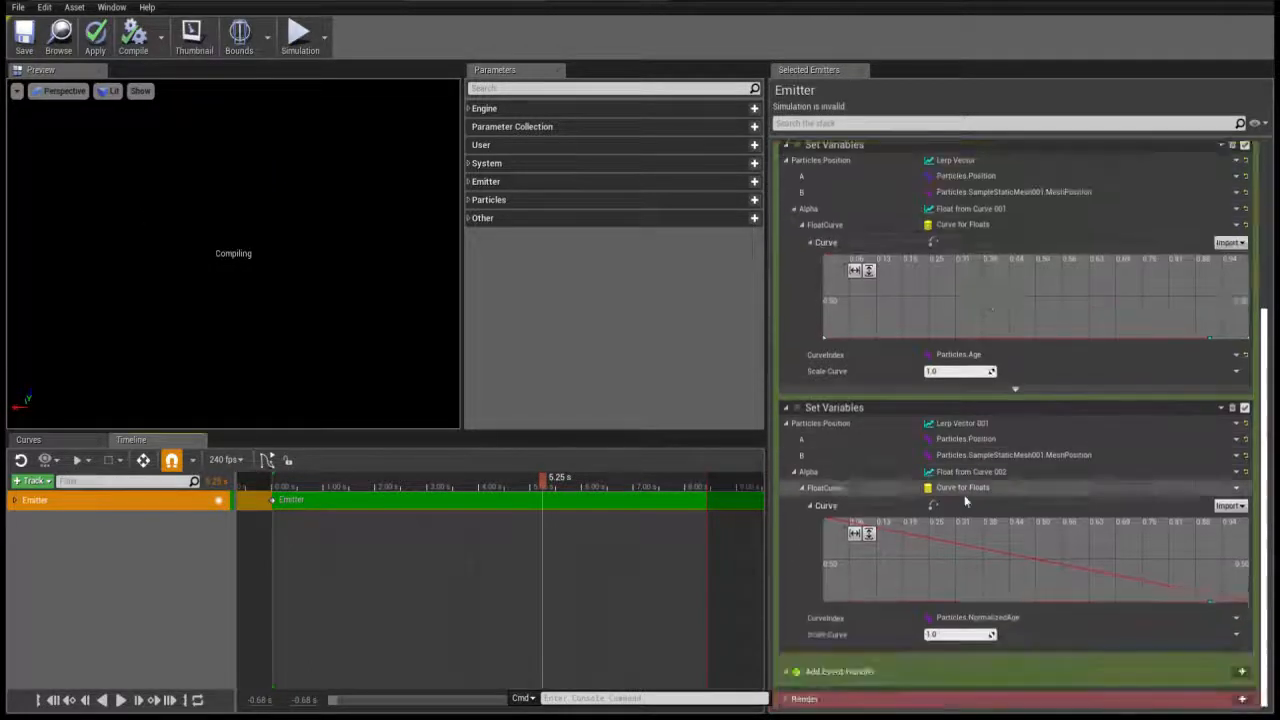
left_click(933, 505)
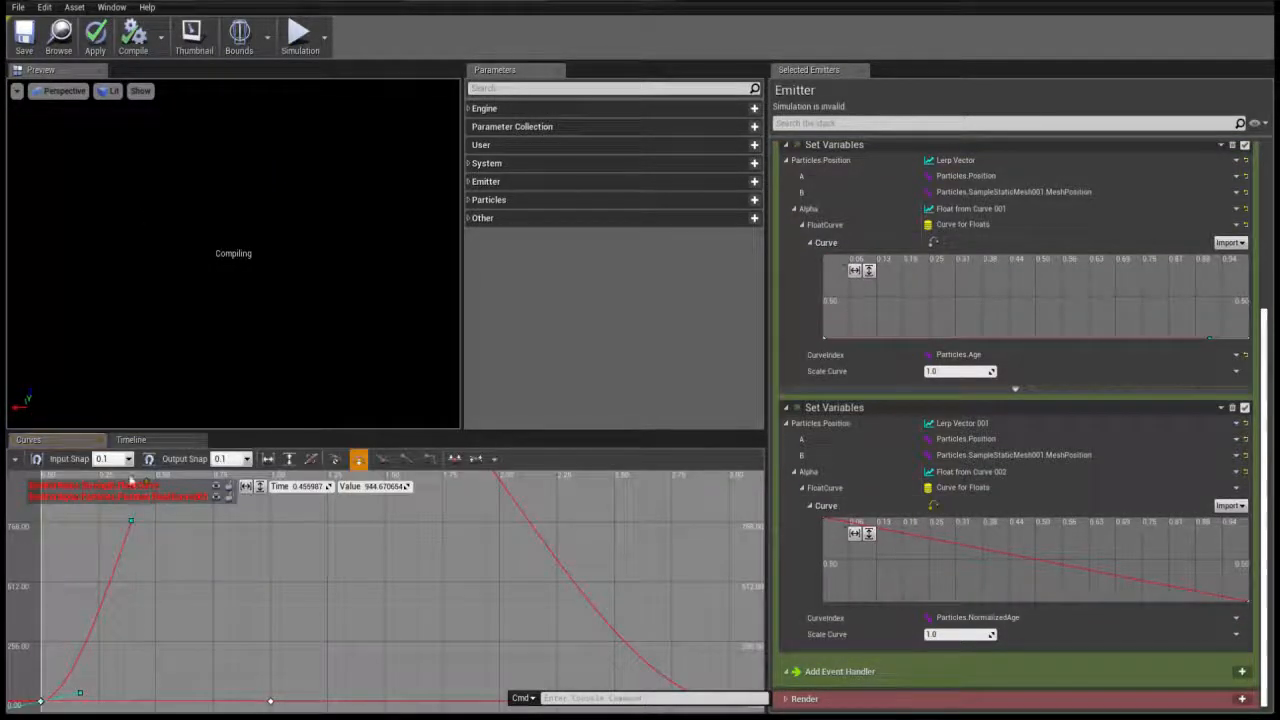
left_click(218, 489)
scroll(214, 581, "down", 1)
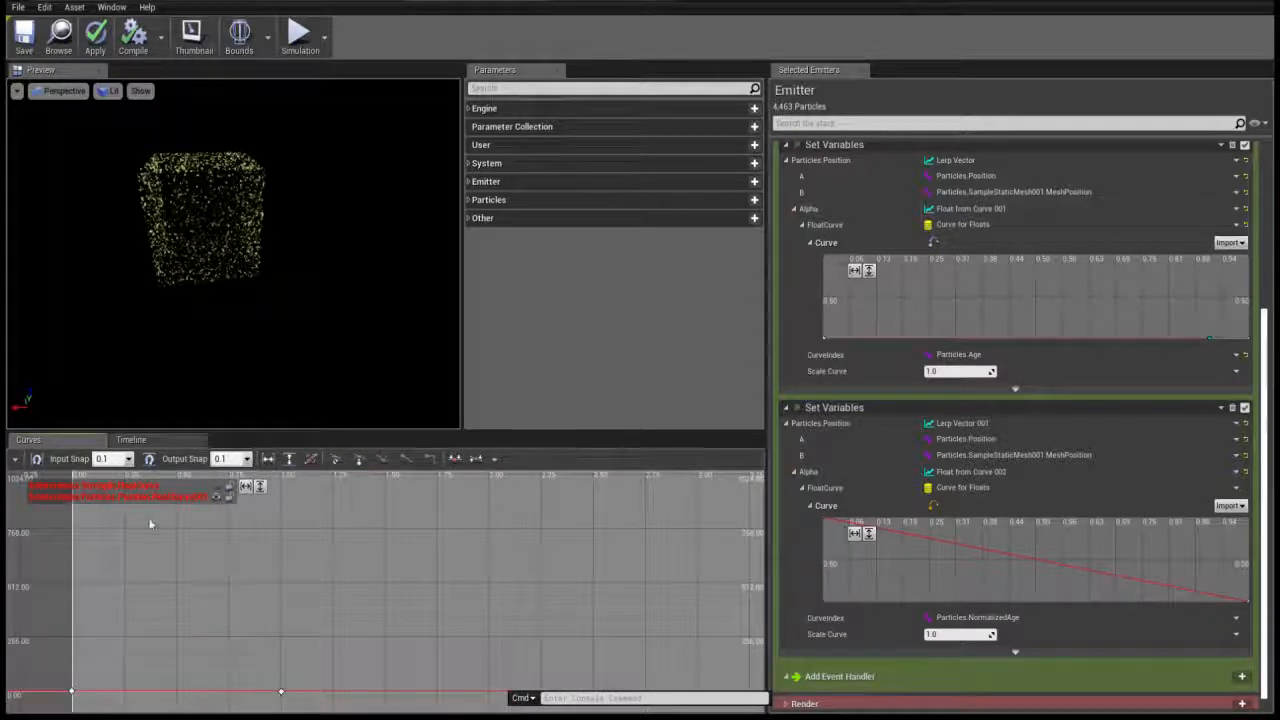
left_click(246, 487)
left_click(260, 487)
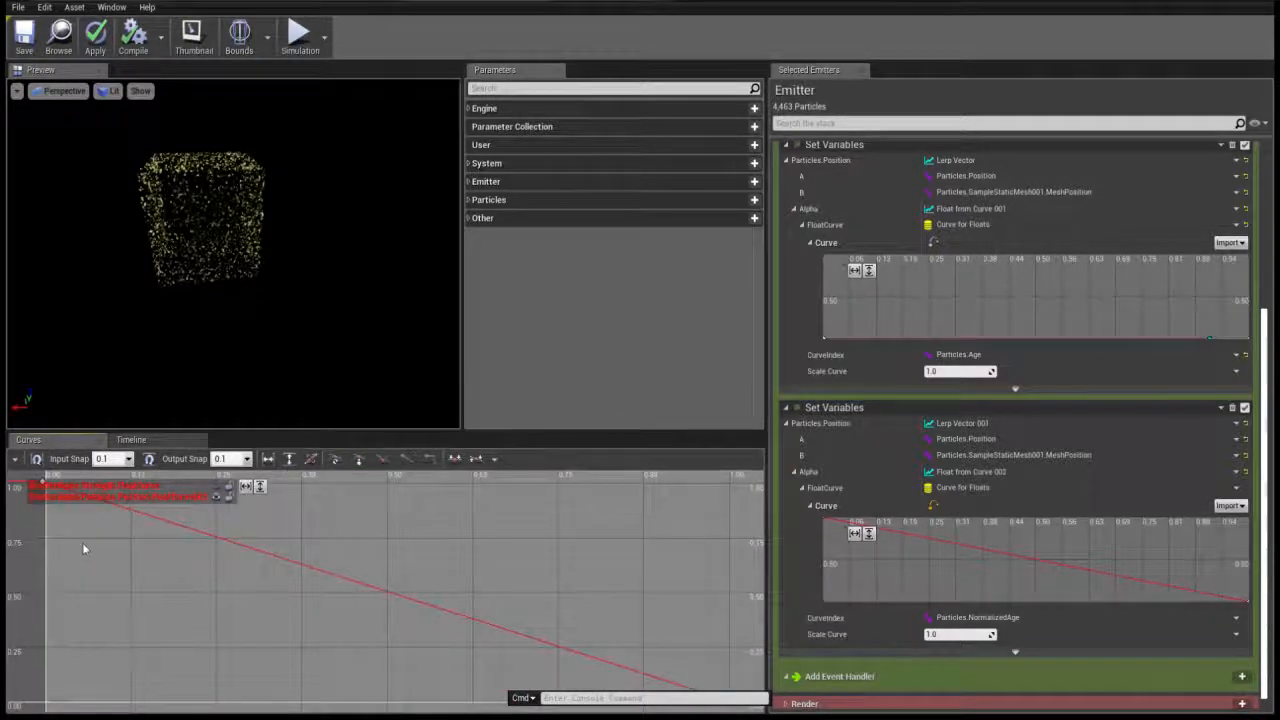
Set the first key of the new Alpha curve to time 0 and value 0
right_click_drag(57, 499, 76, 543)
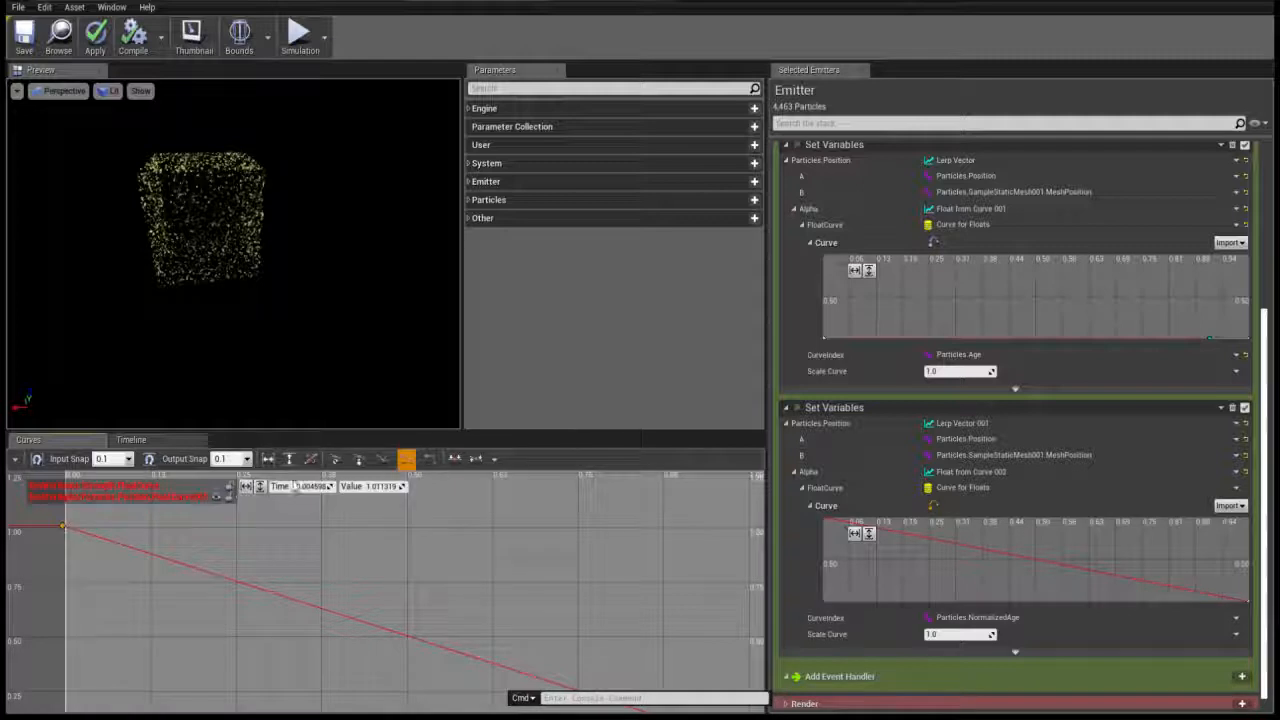
left_click(64, 527)
left_click(311, 487)
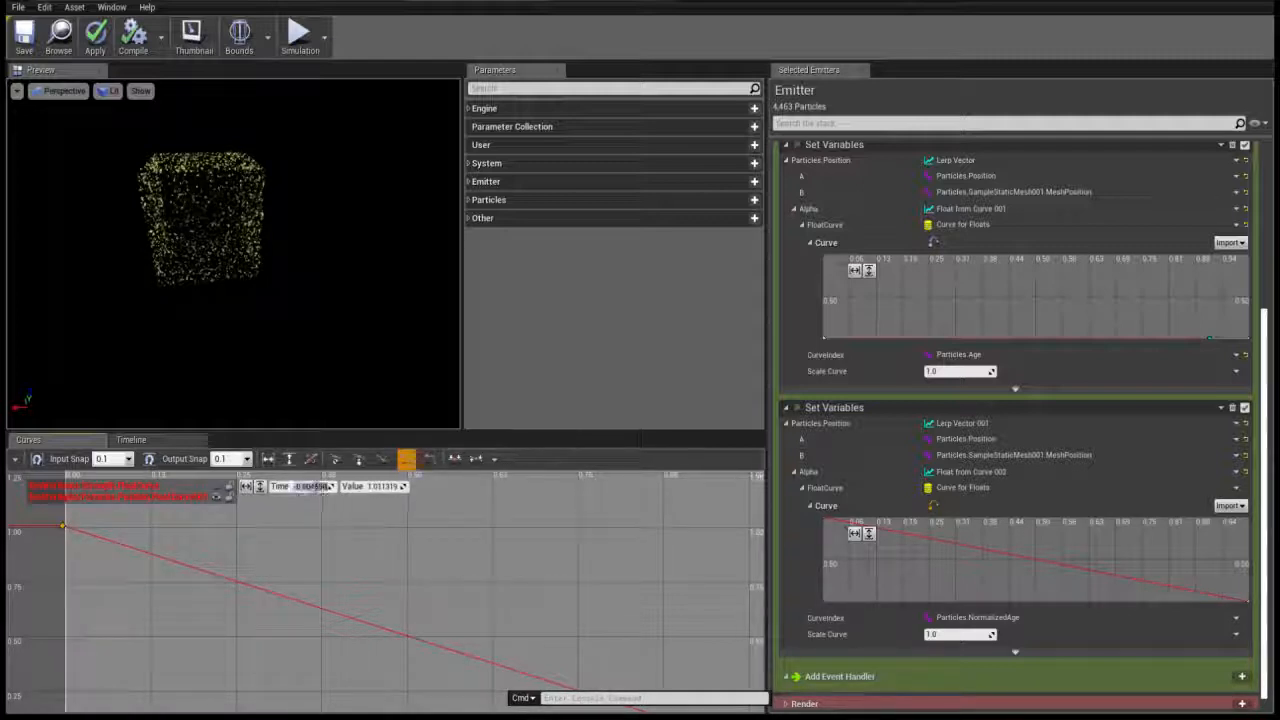
type("0")
key("Tab")
type("0")
key("Return")
Set the last key of the new Alpha curve to time 3 and value 0, and fit the curve's value range in view
scroll(428, 630, "down", 3)
right_click_drag(428, 620, 246, 514)
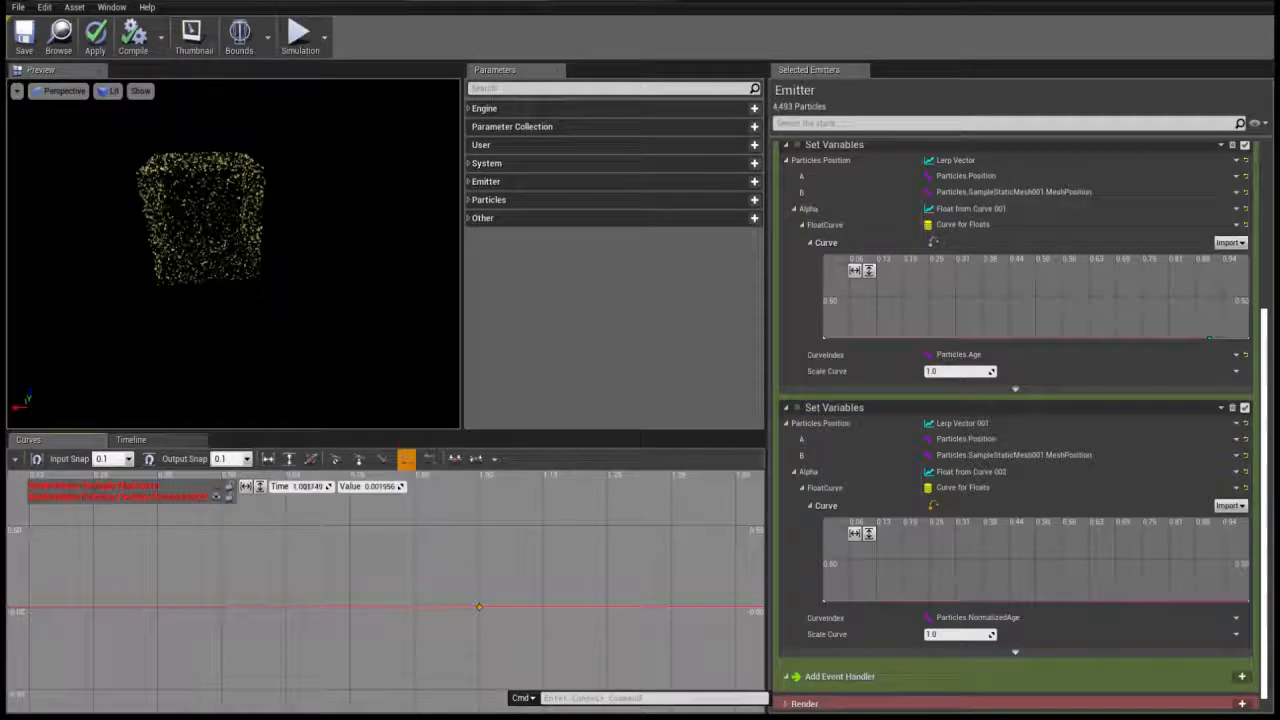
type("3")
key("Tab")
type("0")
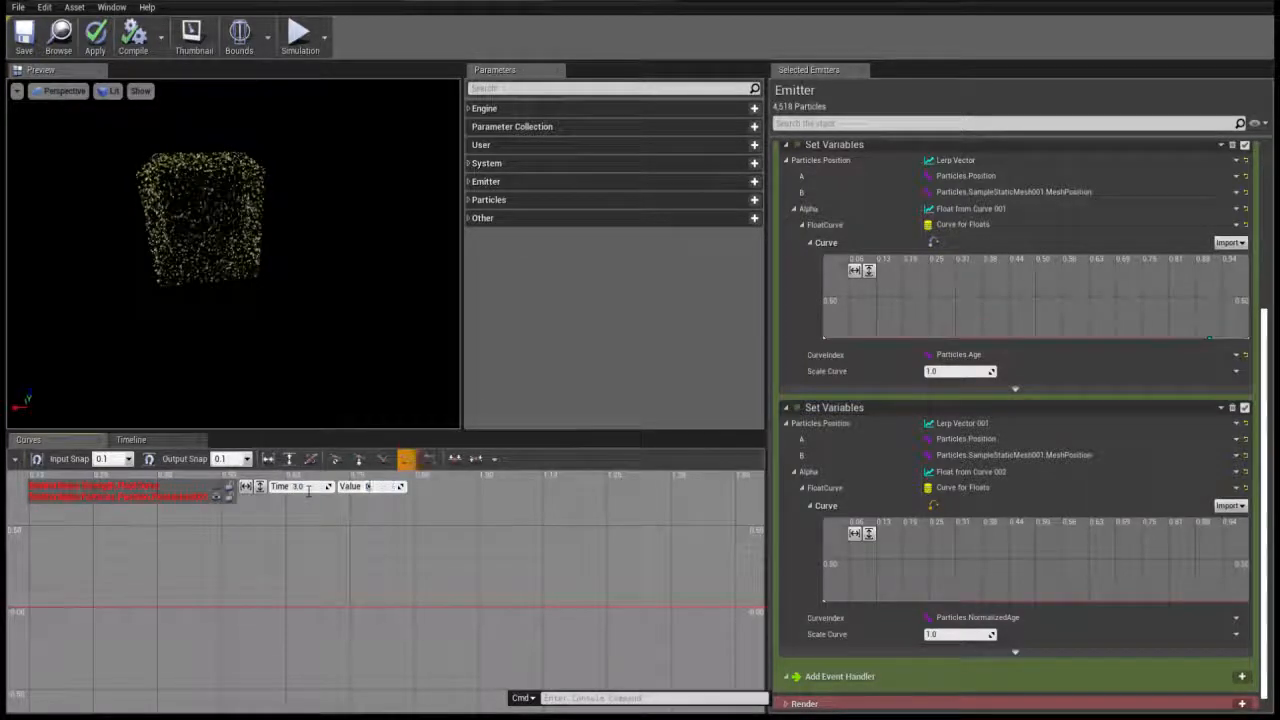
key("Return")
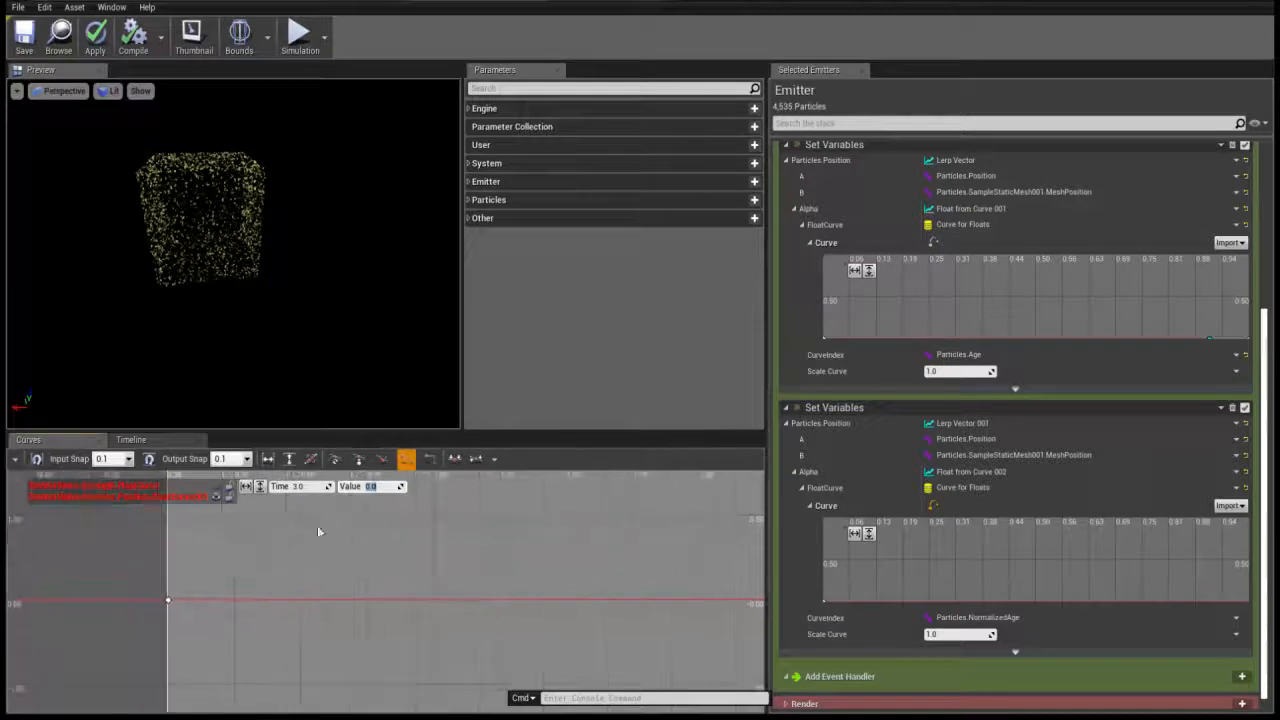
left_click(258, 487)
right_click_drag(696, 613, 603, 614)
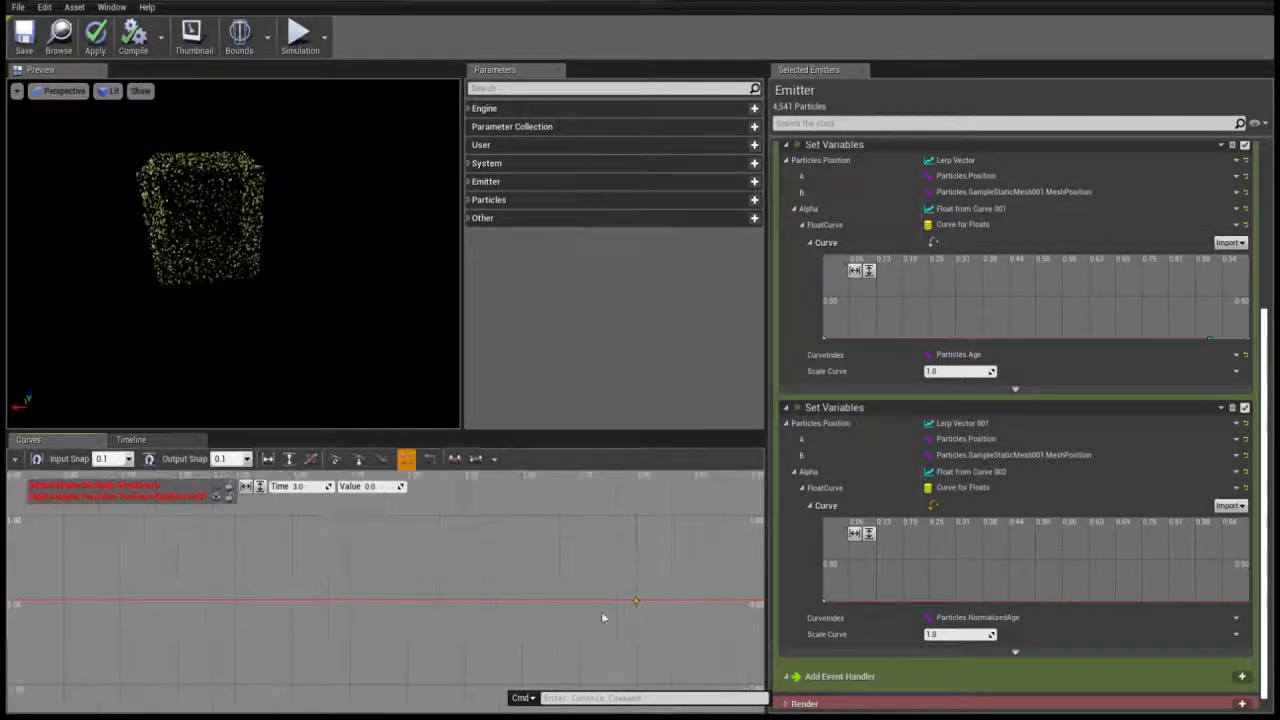
left_click(662, 602, "shift")
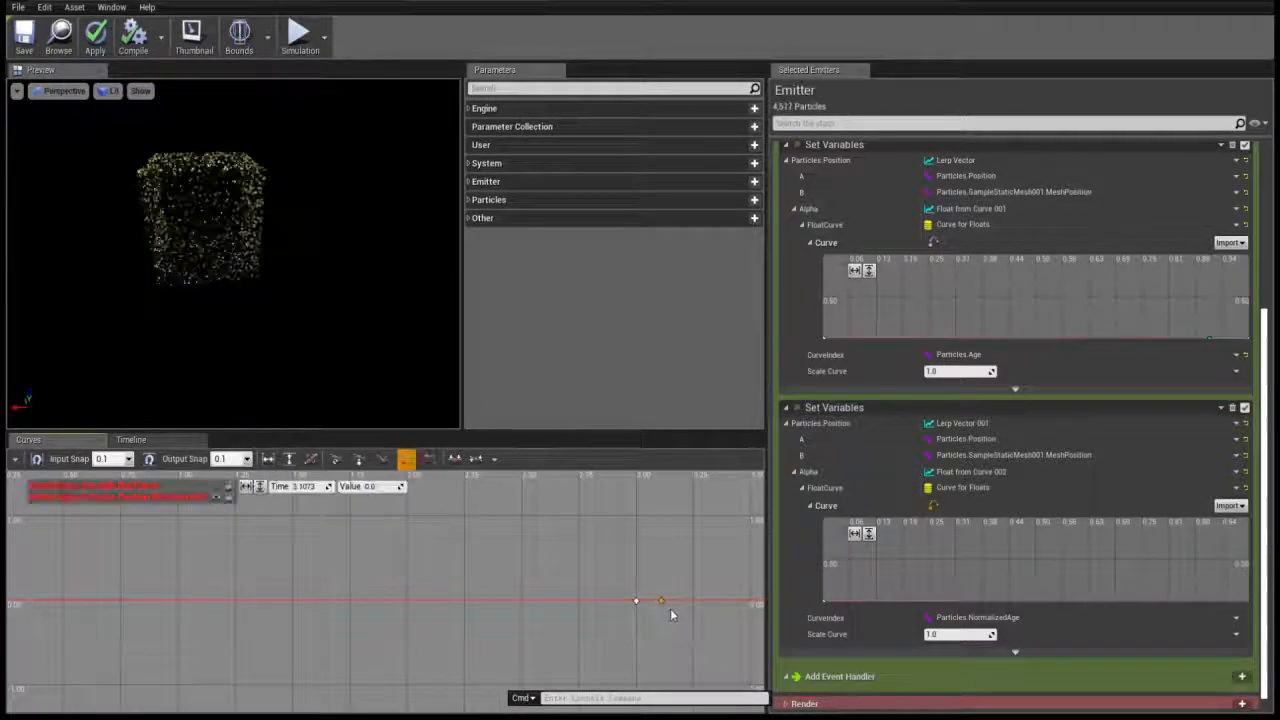
right_click_drag(664, 605, 508, 590)
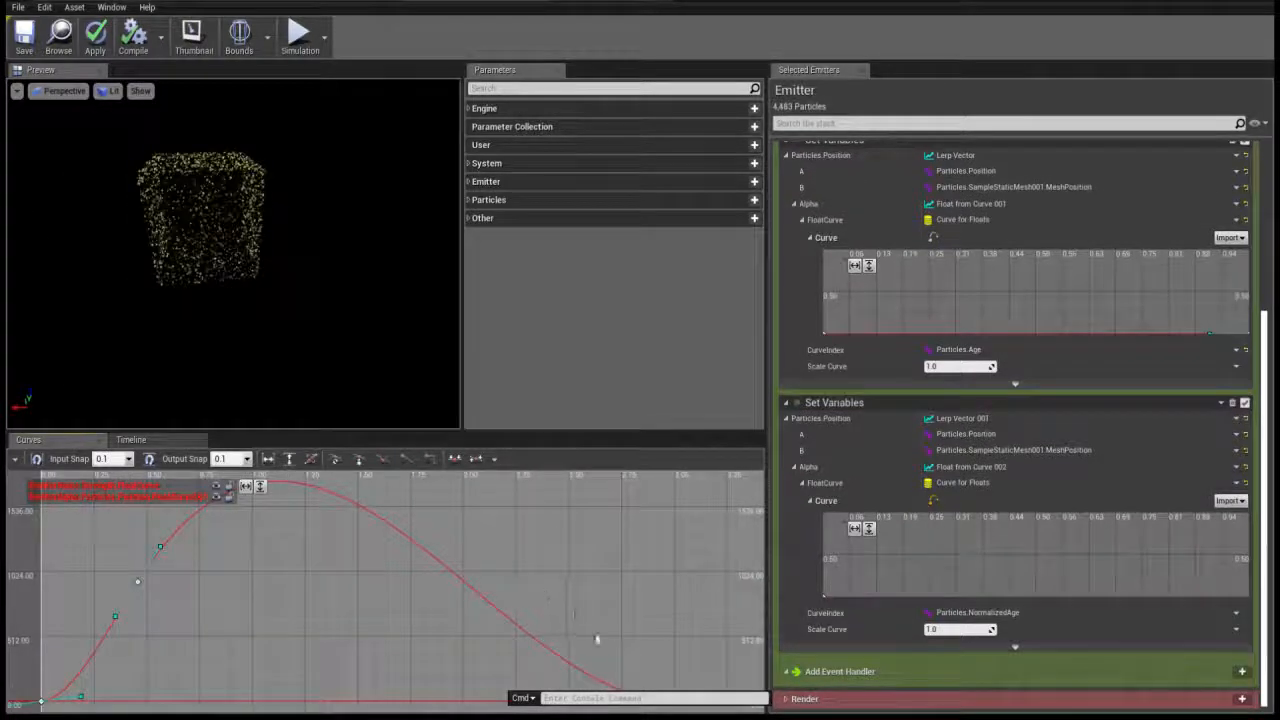
right_click_drag(597, 640, 275, 516)
left_click(217, 488)
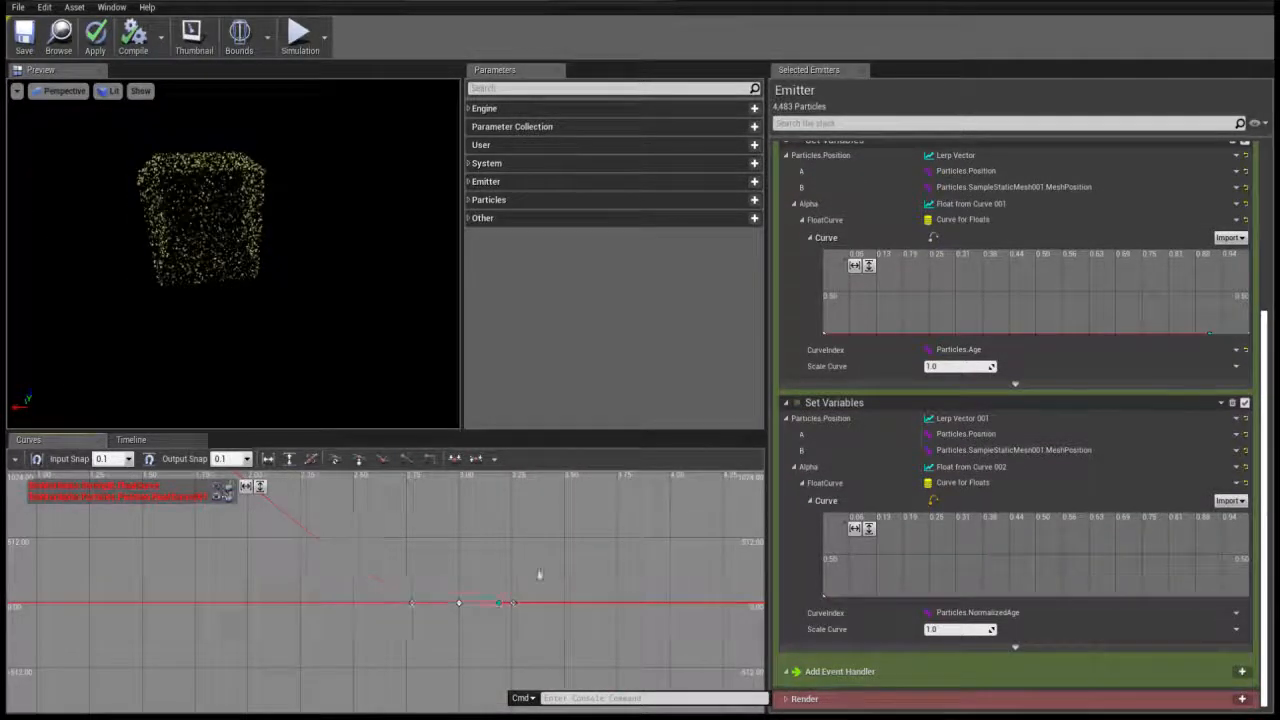
right_click_drag(519, 597, 463, 599)
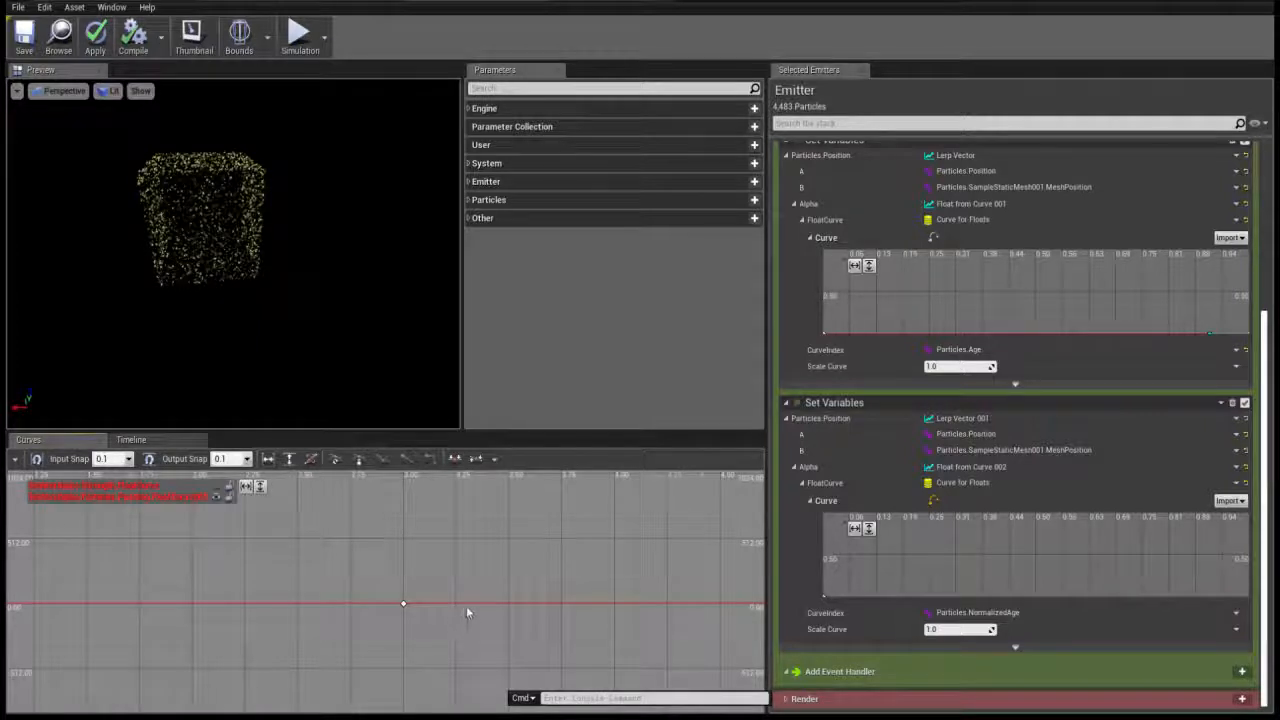
Add a third key to the new Alpha curve at time 5 with value 1, and fit the curve in the curve editor
scroll(470, 606, "up", 6)
left_click(420, 614)
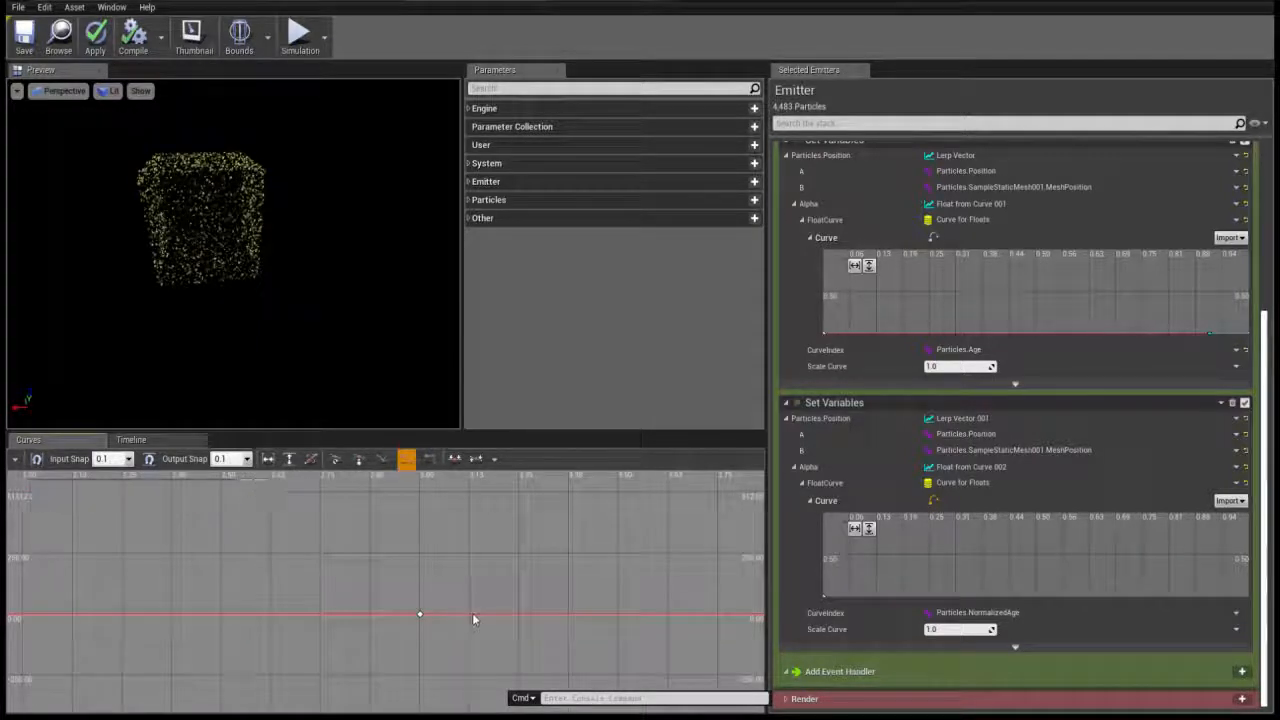
middle_click(471, 614)
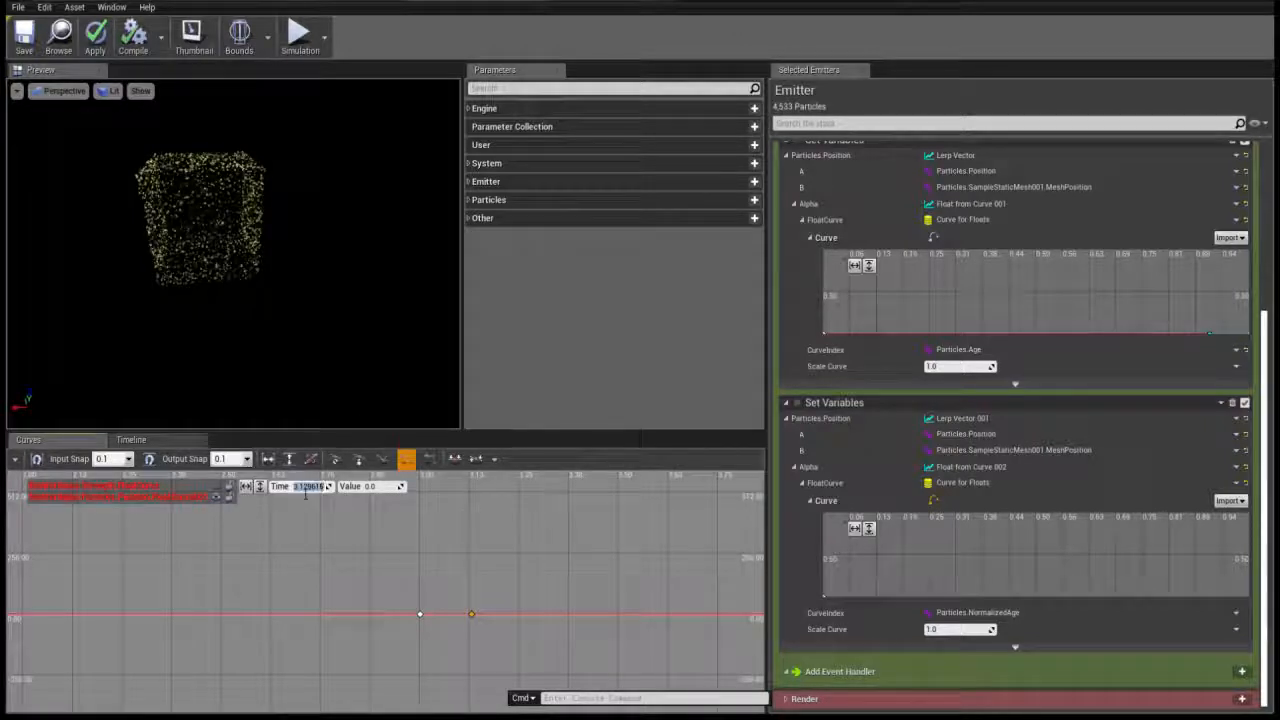
type("5")
key("Tab")
type("1")
key("Return")
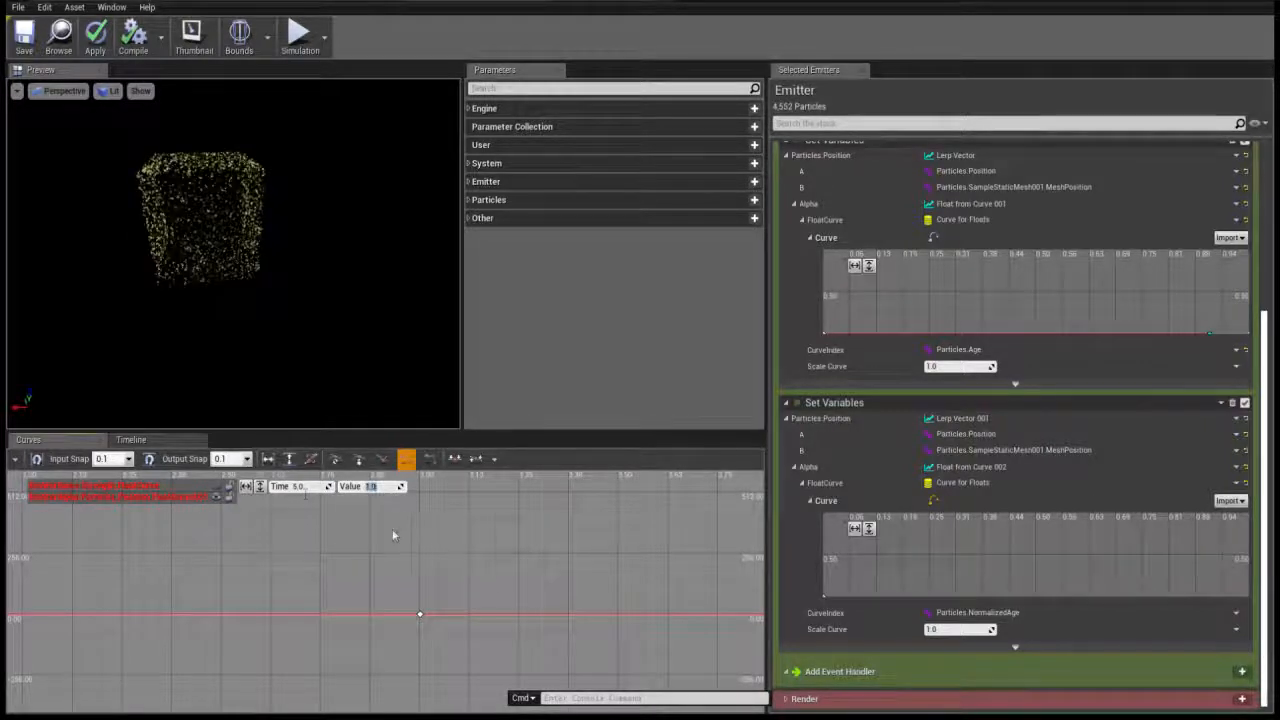
scroll(429, 562, "down", 5)
left_click(259, 486)
left_click(245, 486)
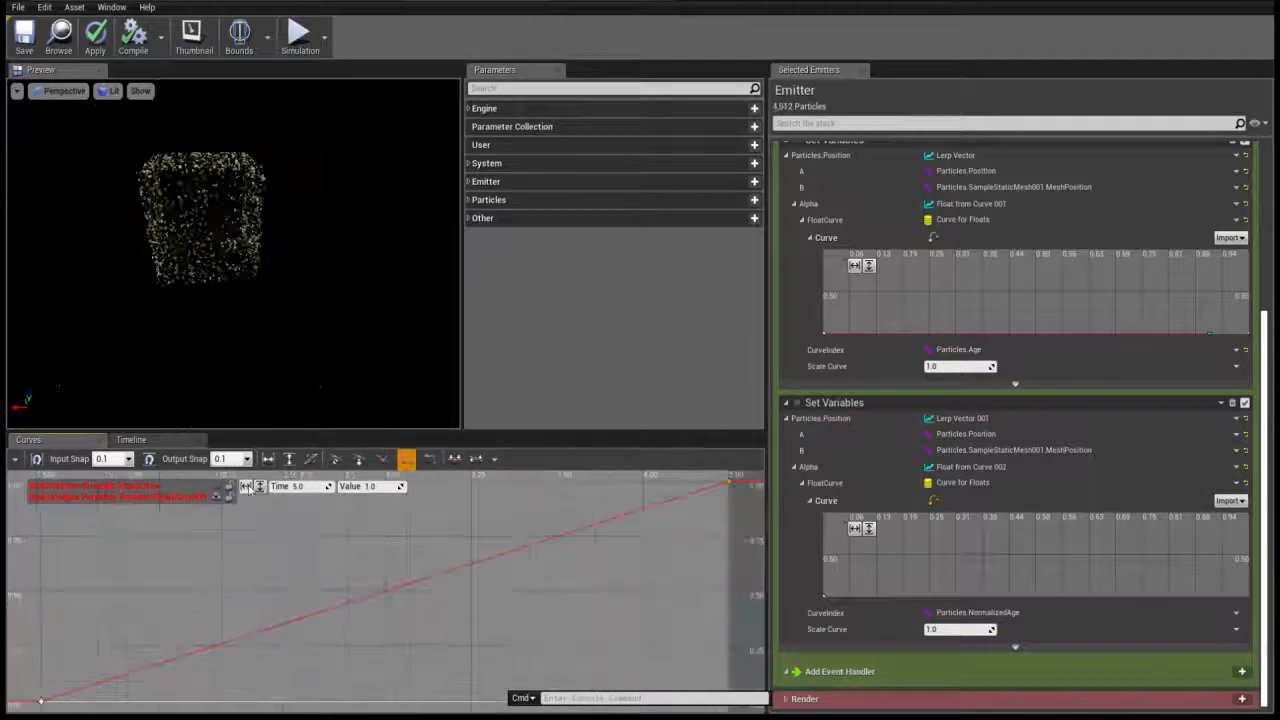
scroll(286, 586, "down", 6)
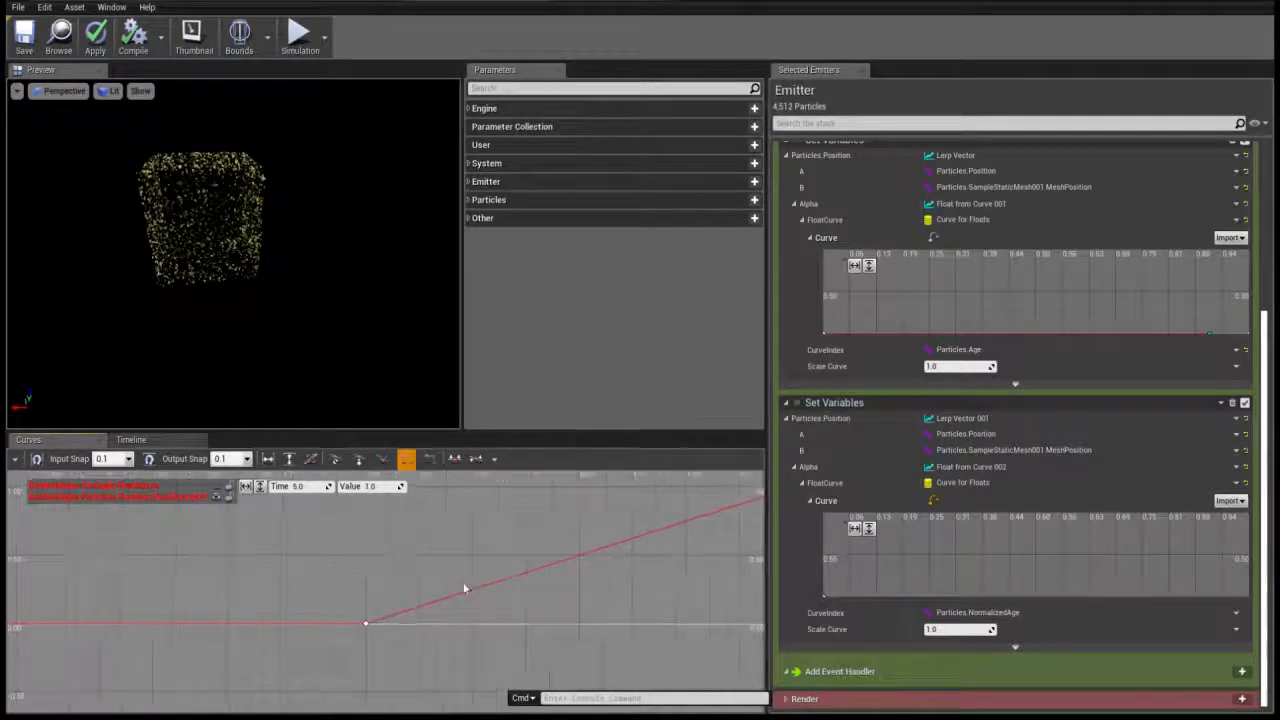
mouse_move(428, 600)
right_mouse_down()
mouse_move(577, 575)
mouse_move(445, 610)
right_mouse_up()
left_click(257, 609)
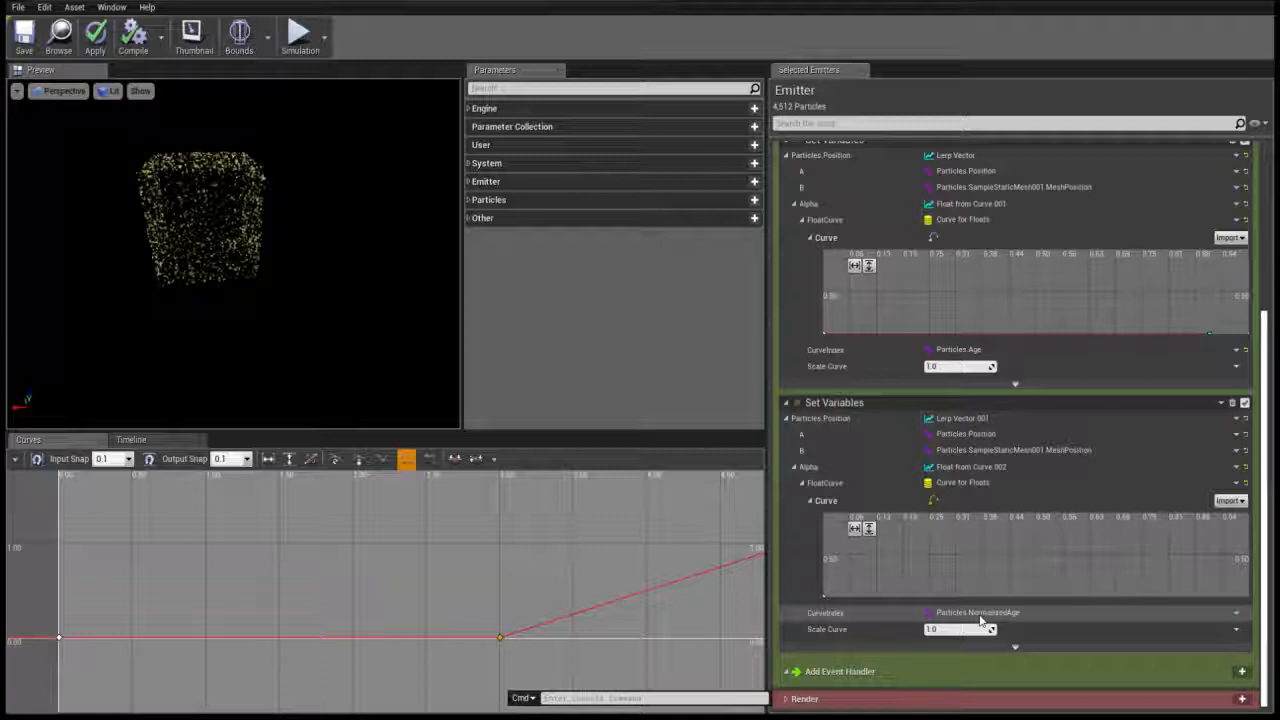
Link the CurveIndex of the second lerp's Alpha curve to Particles.Age
left_click(1236, 613)
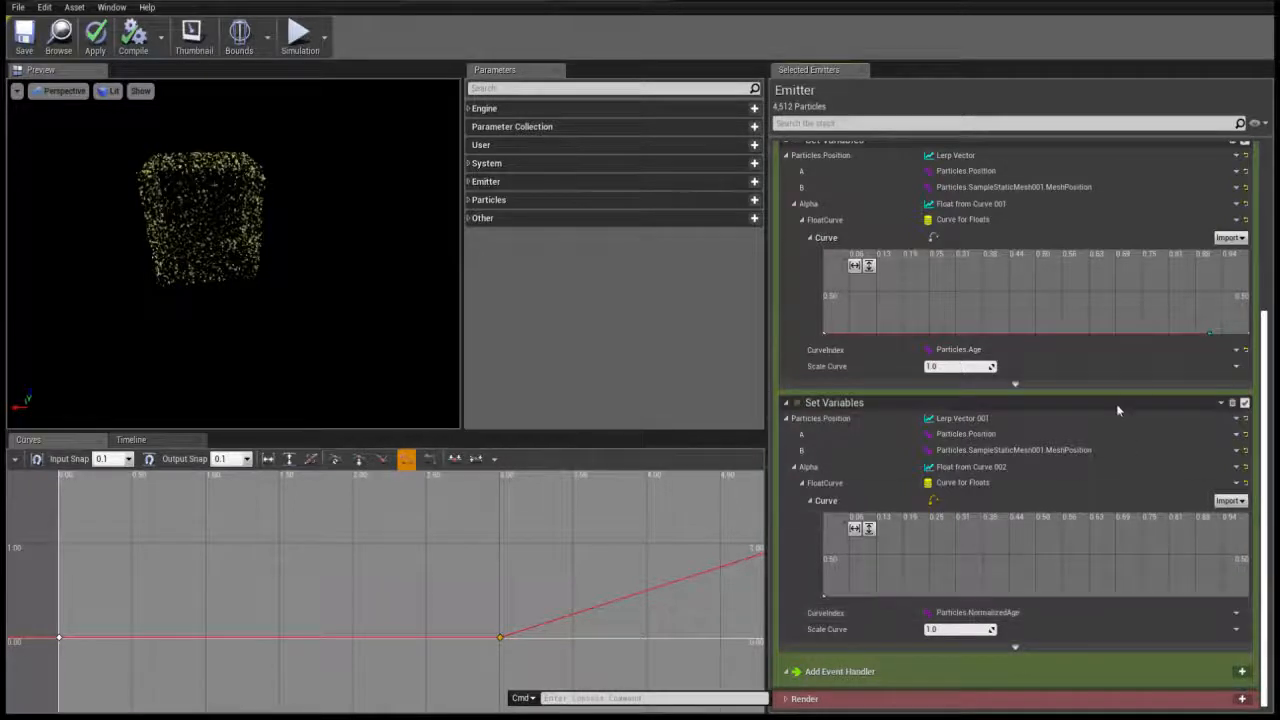
left_click(1114, 367)
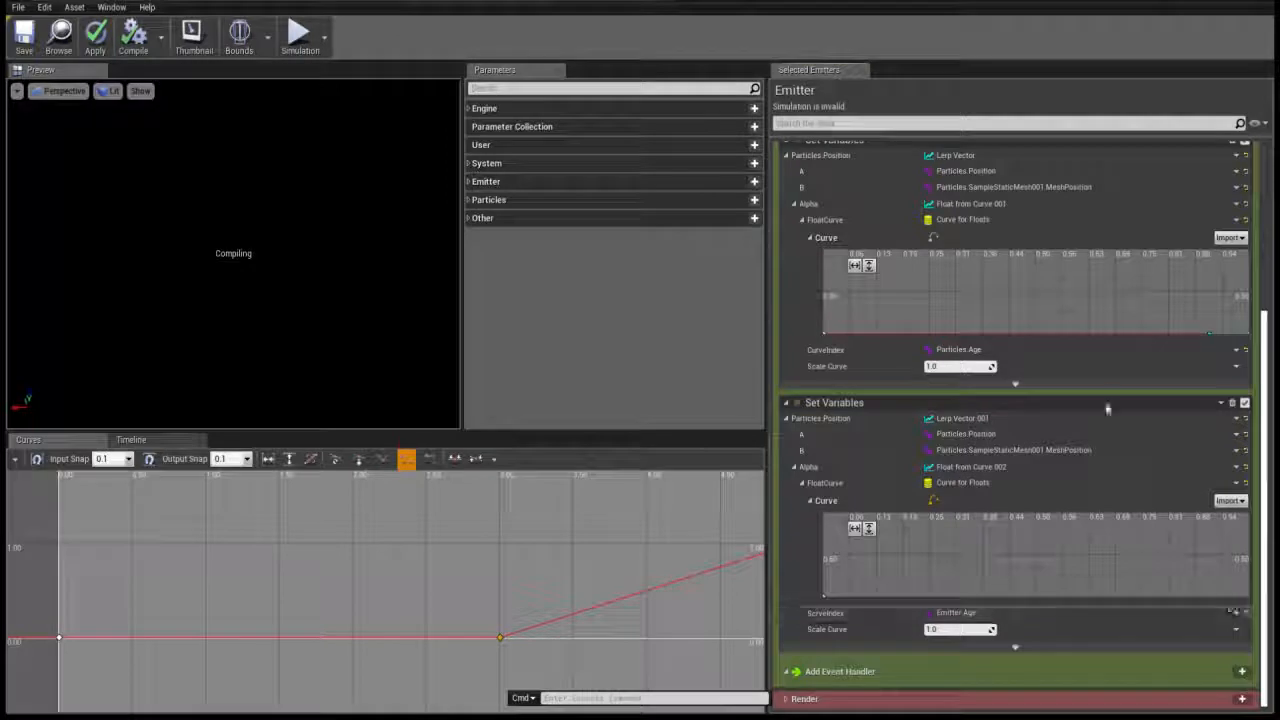
left_click(1153, 447)
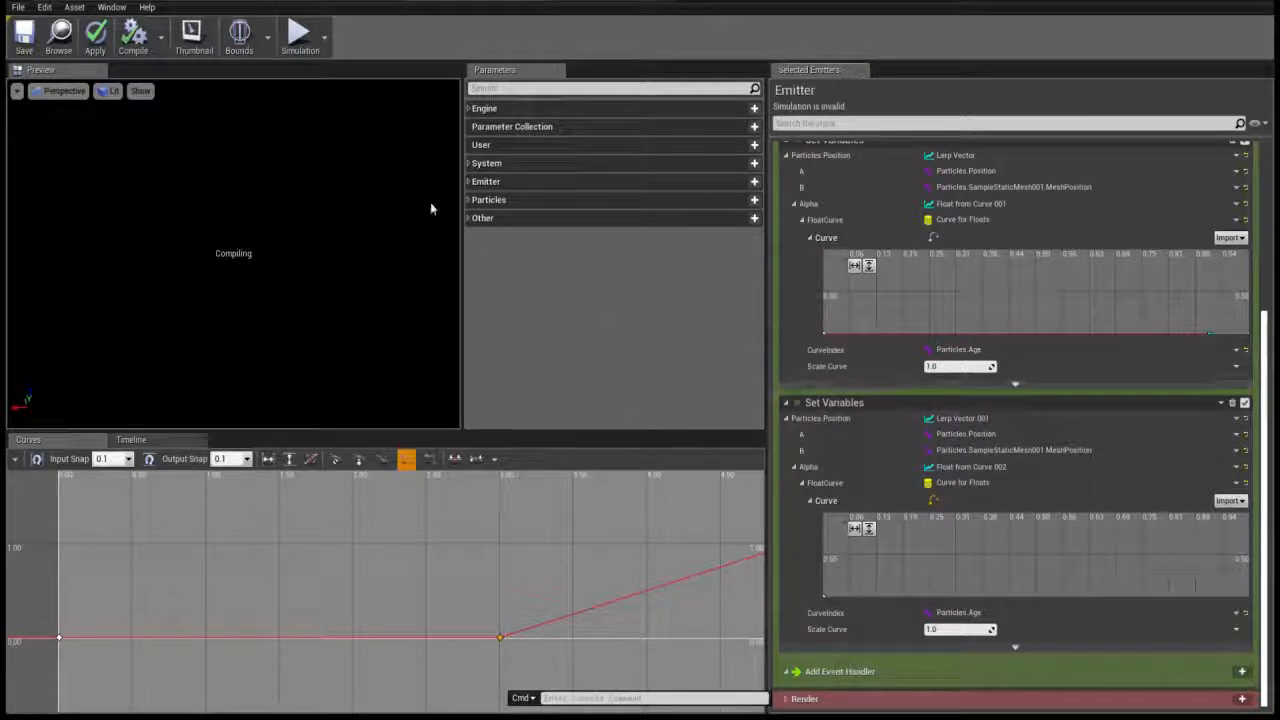
Compile and save the emitter, and play its simulation from the timeline
left_click(142, 42)
left_click(23, 41)
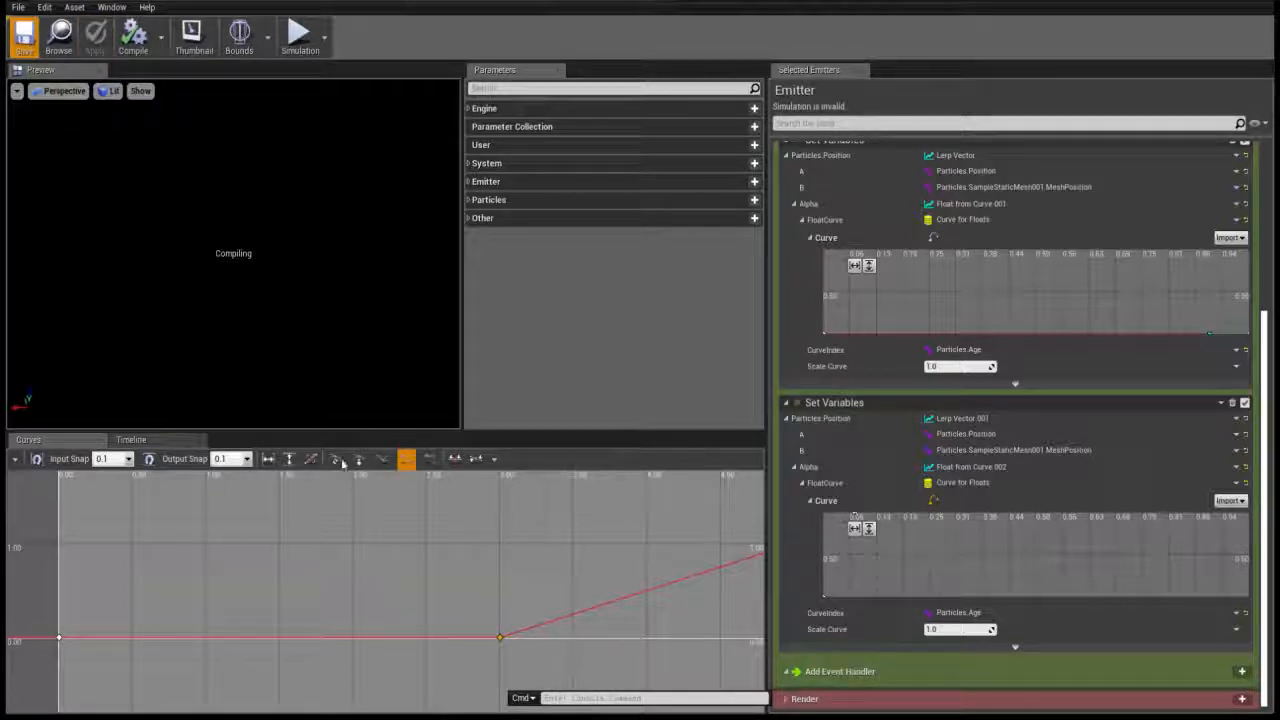
left_click(128, 440)
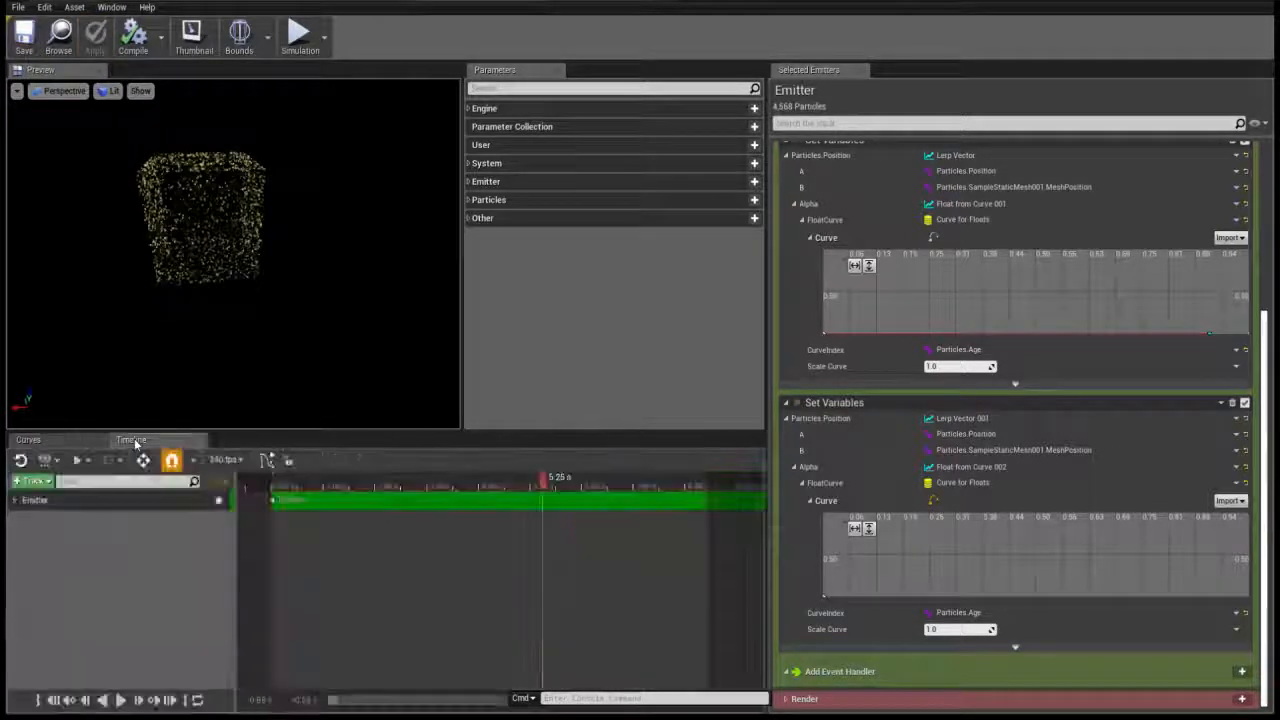
left_click(120, 700)
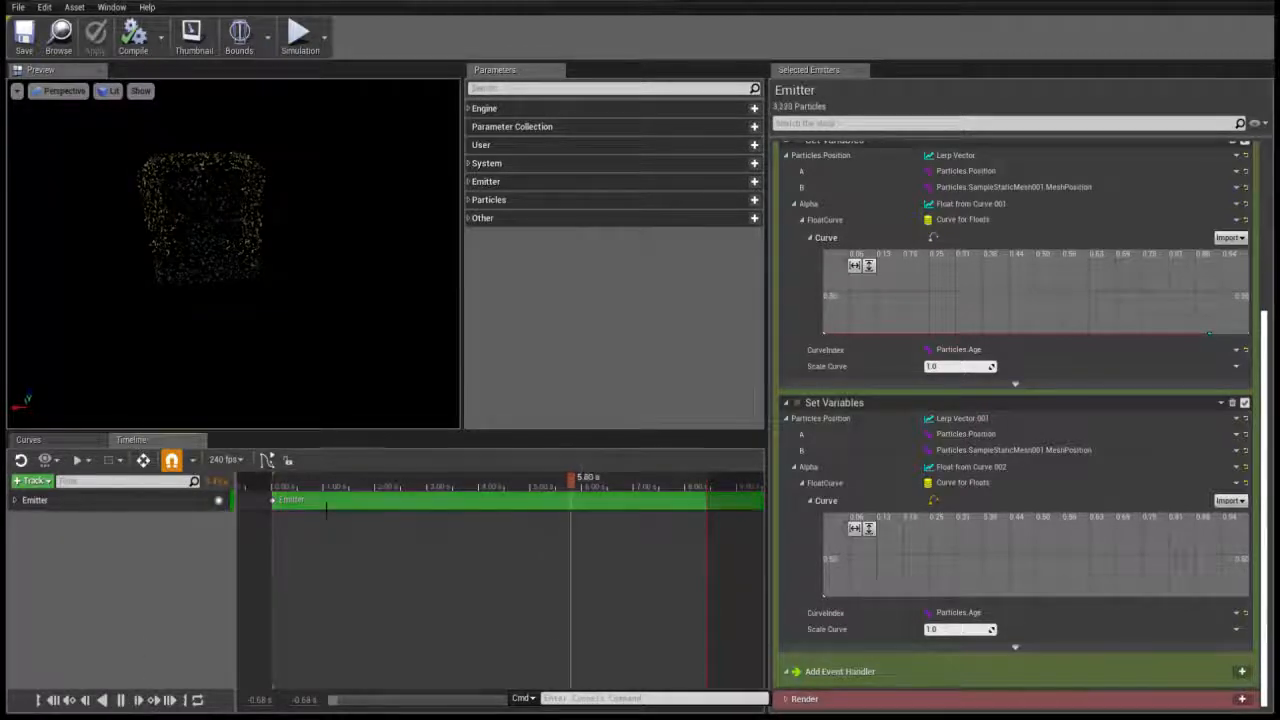